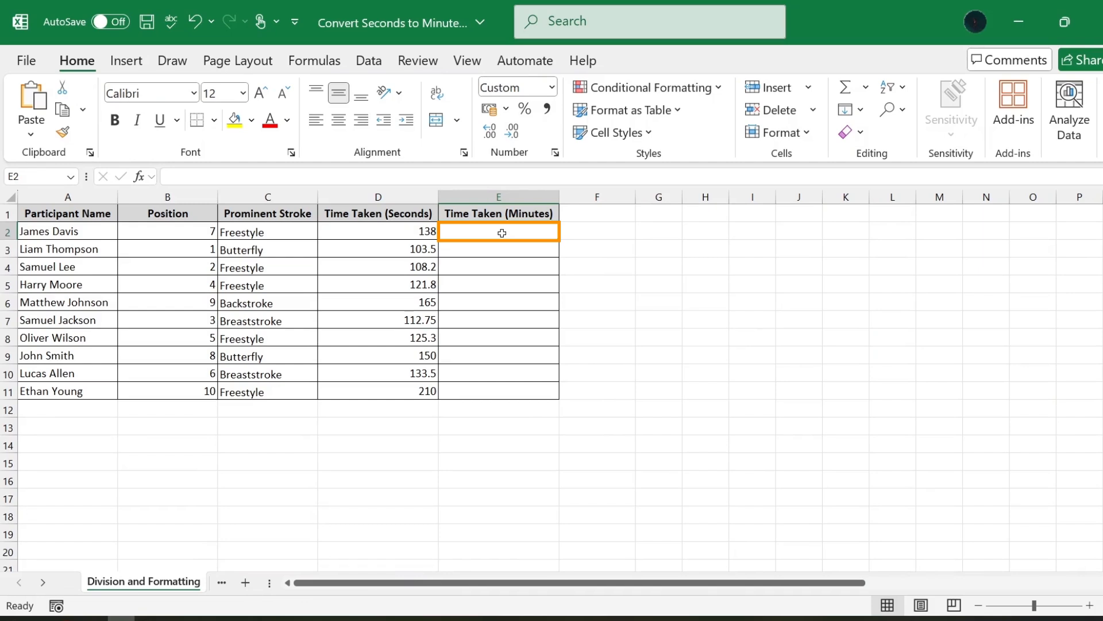
Enter the formula =D2/60 in cell E2 to convert the first participant's seconds into minutes
type("=")
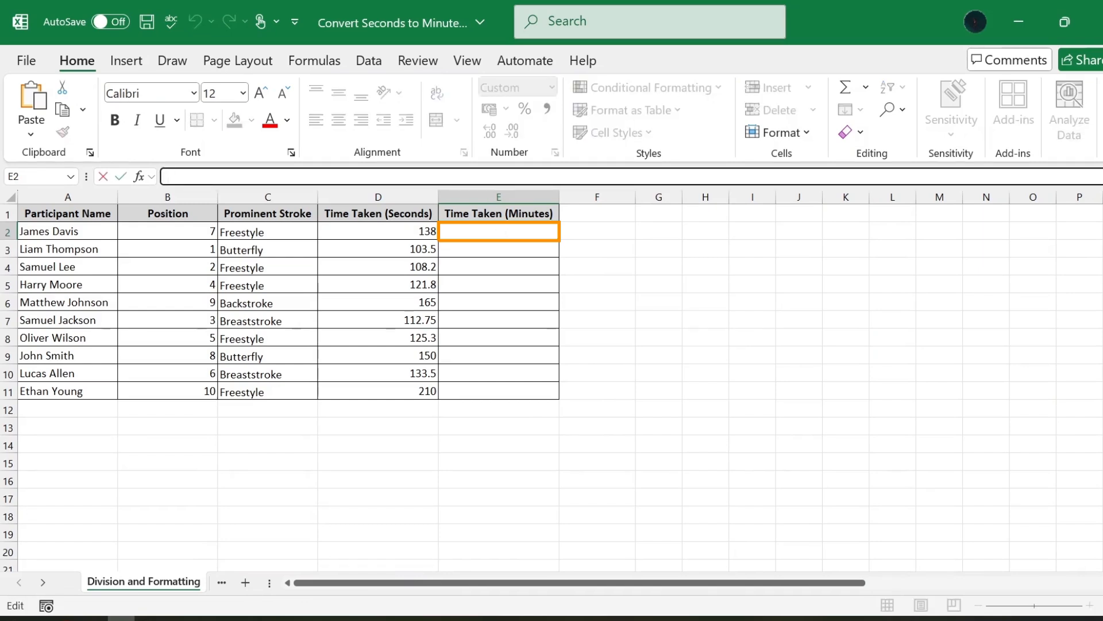
left_click(394, 229)
type("/60")
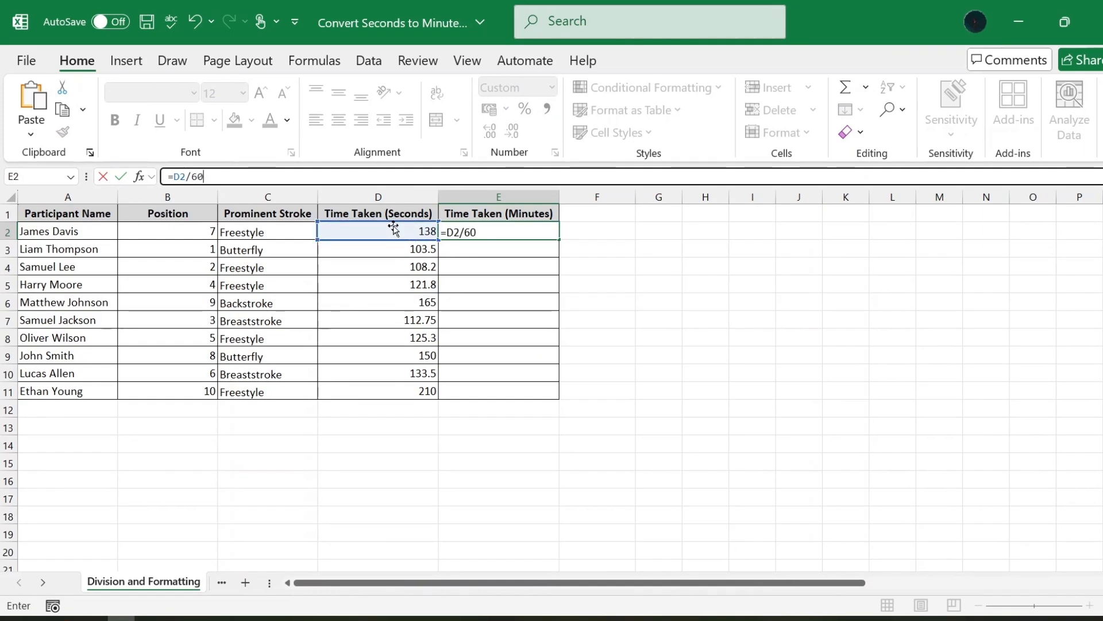
key("Return")
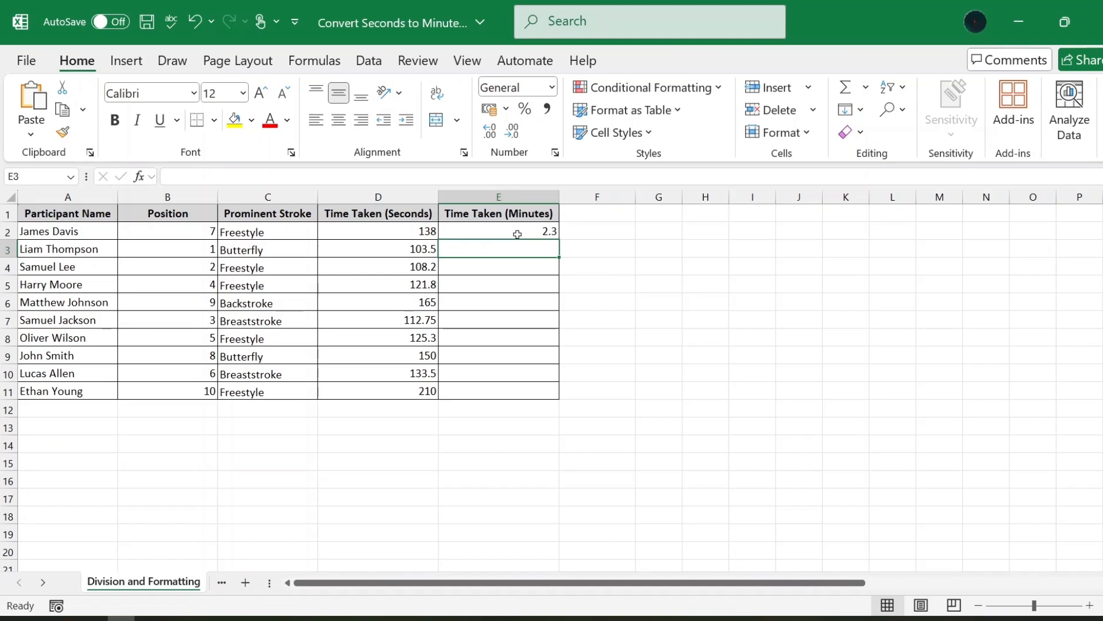
Change the formula in E2 to =D2/86400 and fill it down through E11
left_click(494, 176)
left_click(512, 231)
left_click(460, 176)
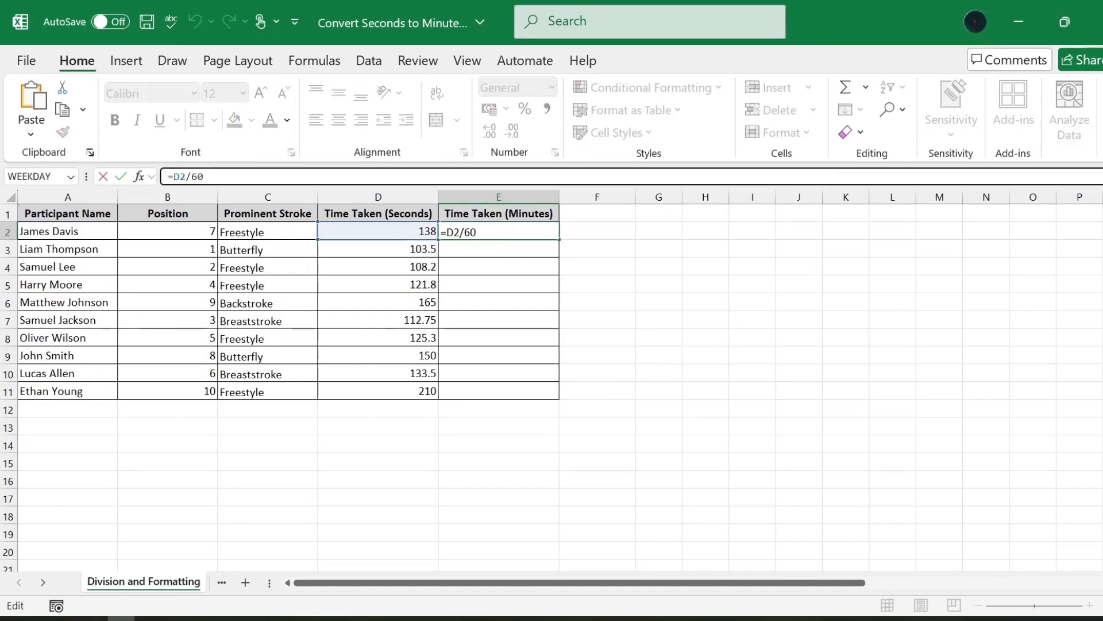
key("BackSpace")
key("BackSpace")
type("86400")
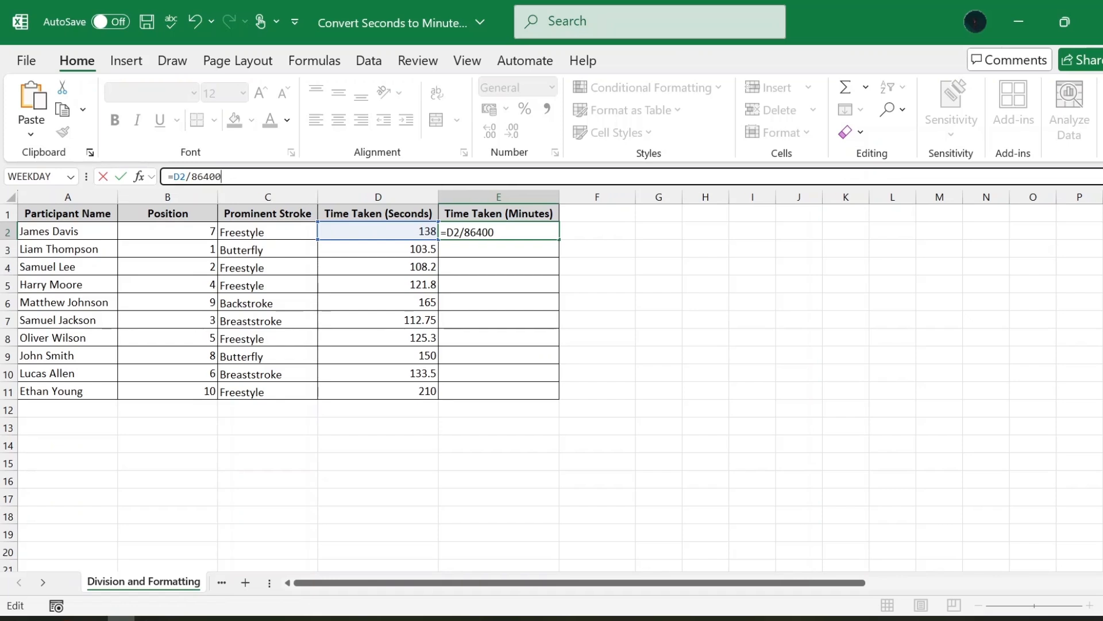
key("Return")
left_click(548, 231)
left_click_drag(558, 239, 549, 400)
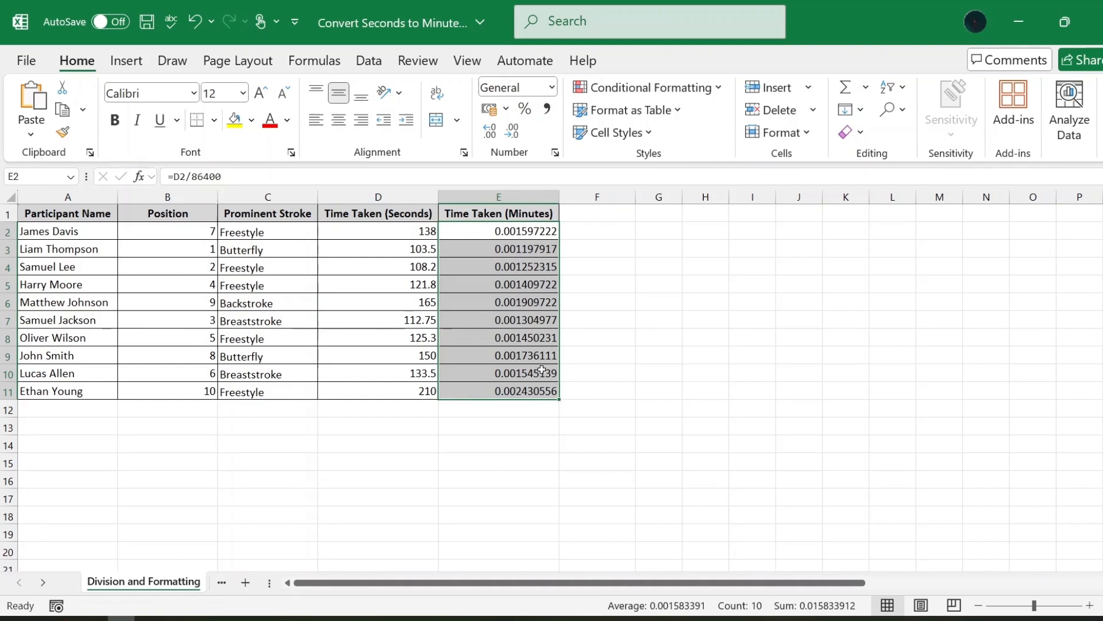
Apply the custom number format mm:ss to the Time Taken (Minutes) values in E2:E11
right_click(544, 374)
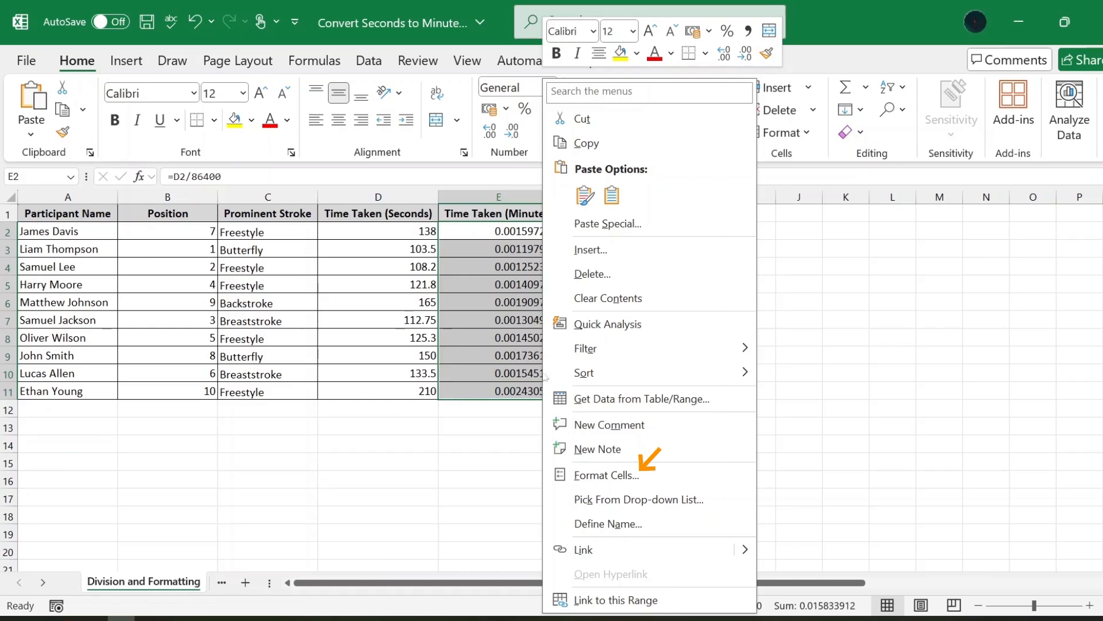
left_click(601, 477)
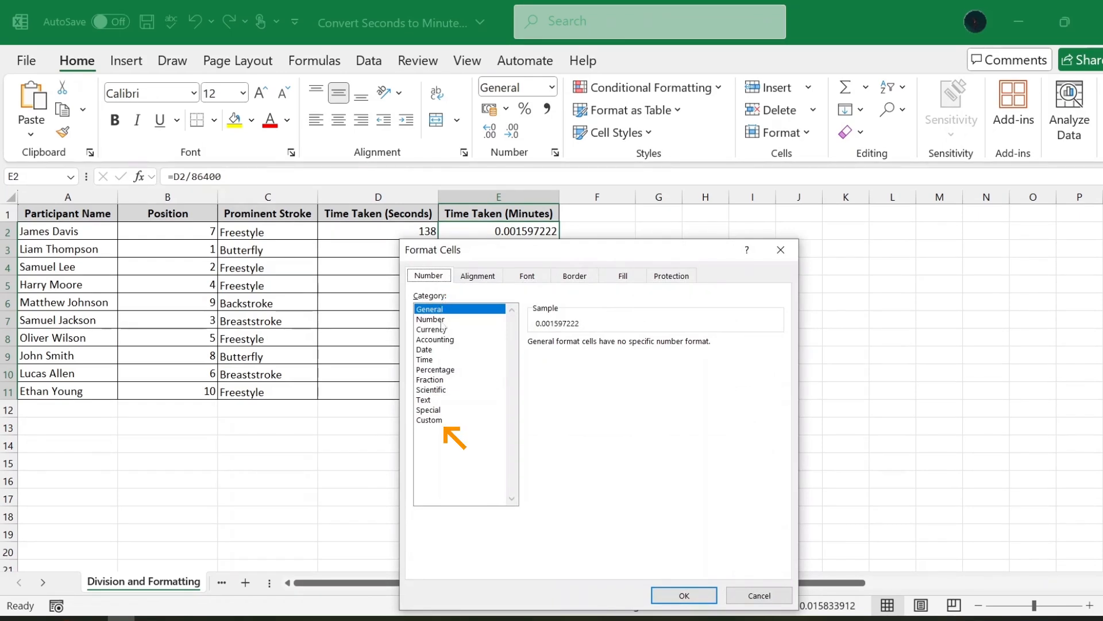
left_click(442, 420)
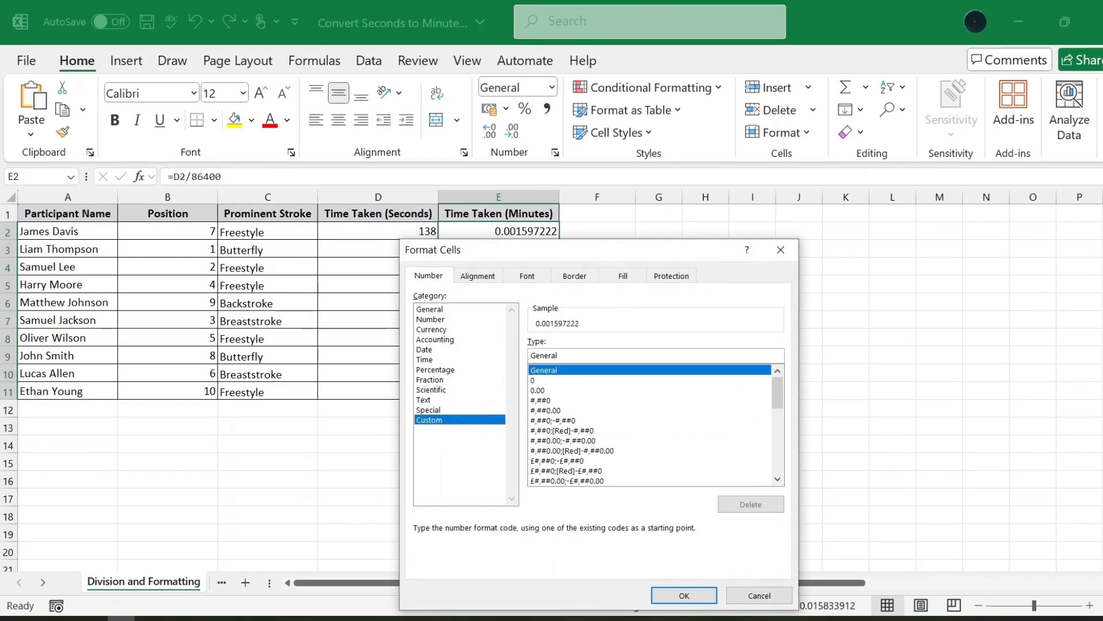
left_click_drag(782, 401, 782, 466)
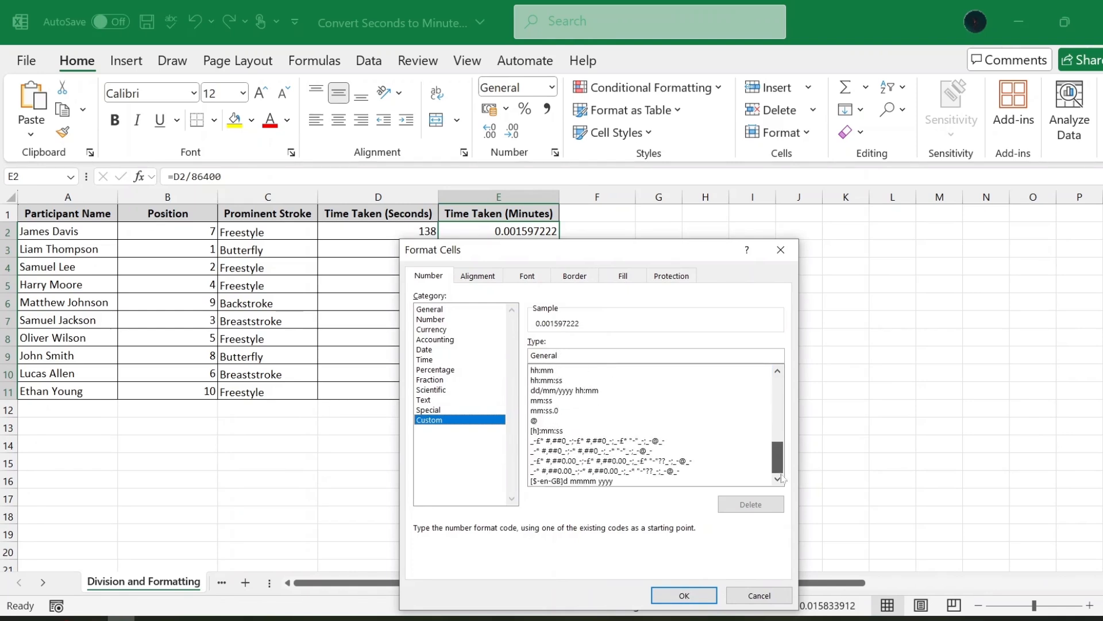
left_click(550, 401)
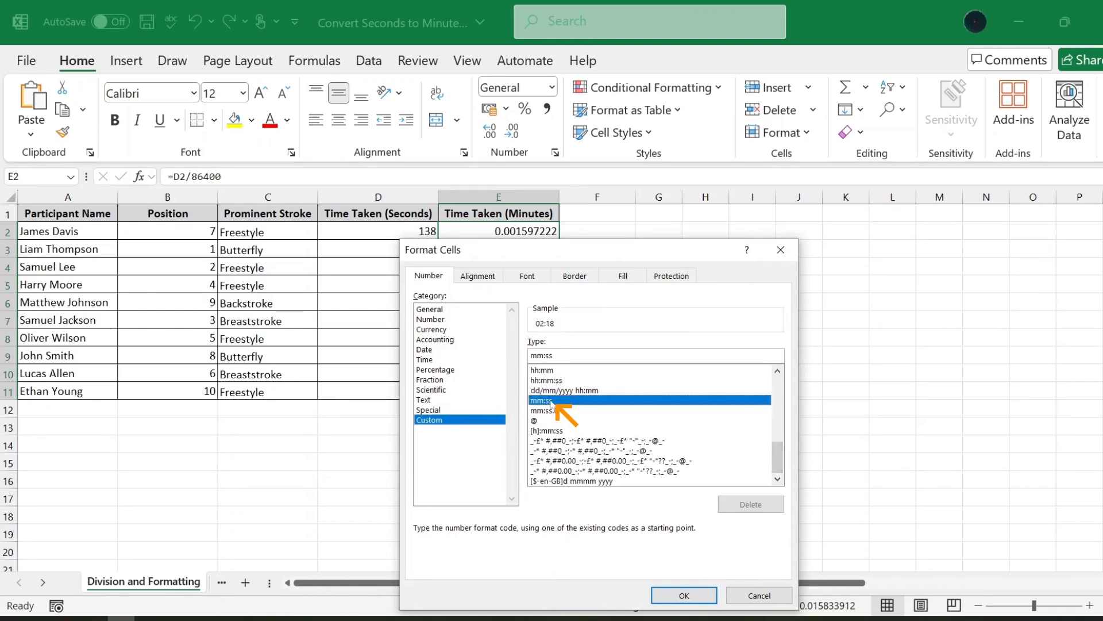
left_click(682, 593)
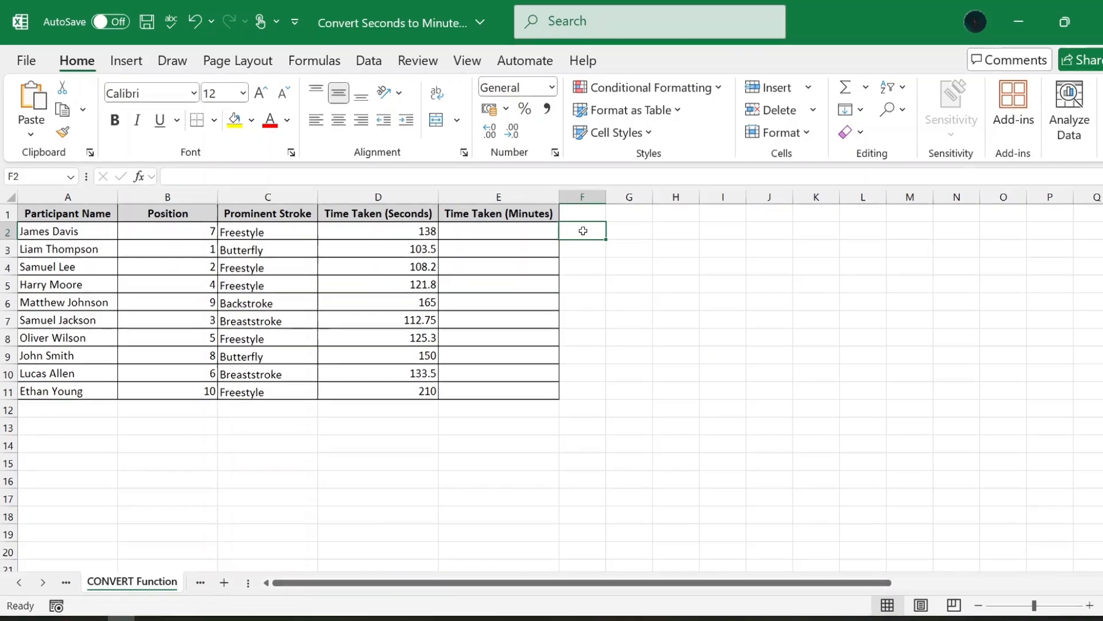
On the CONVERT Function sheet, enter =CONVERT(D2,"sec","mn") in E2 and fill it down the Time Taken (Minutes) column
left_click(521, 233)
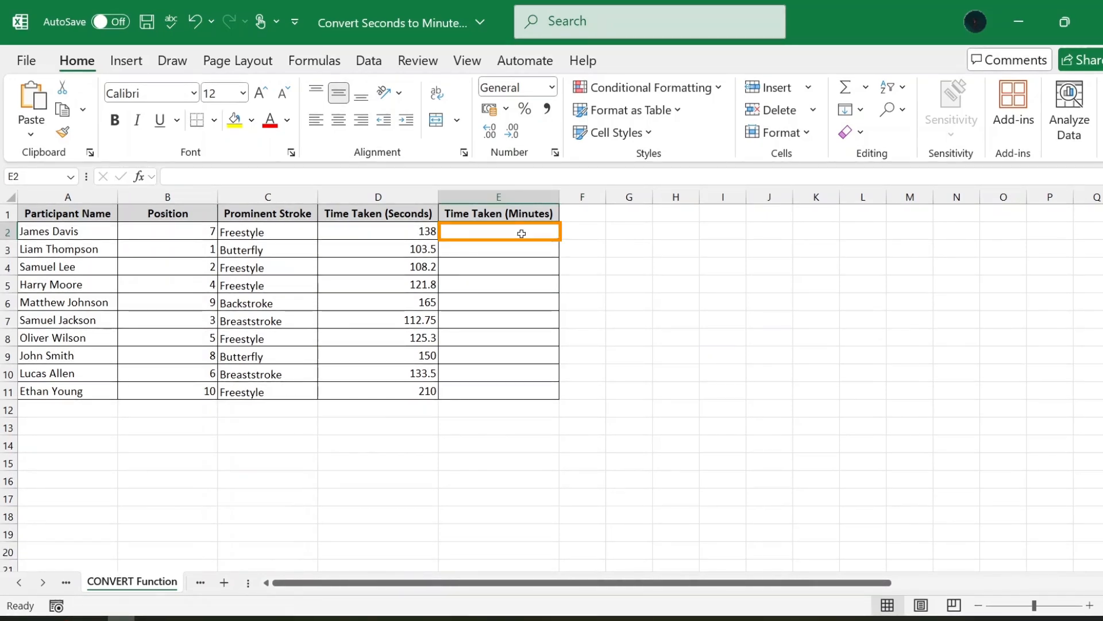
type("=")
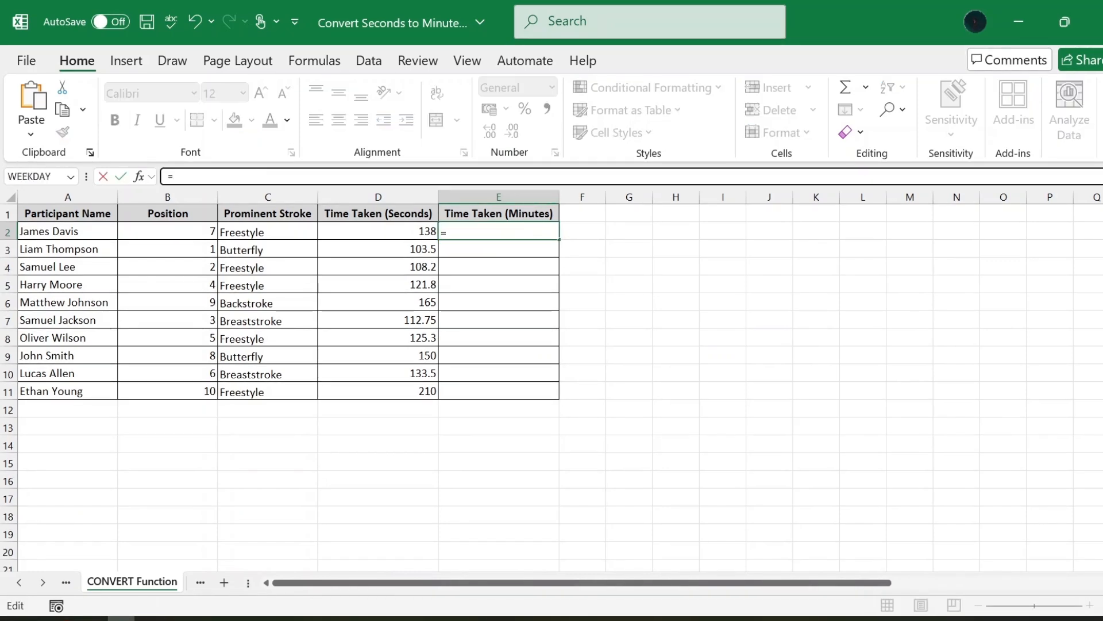
type("CONVERT(")
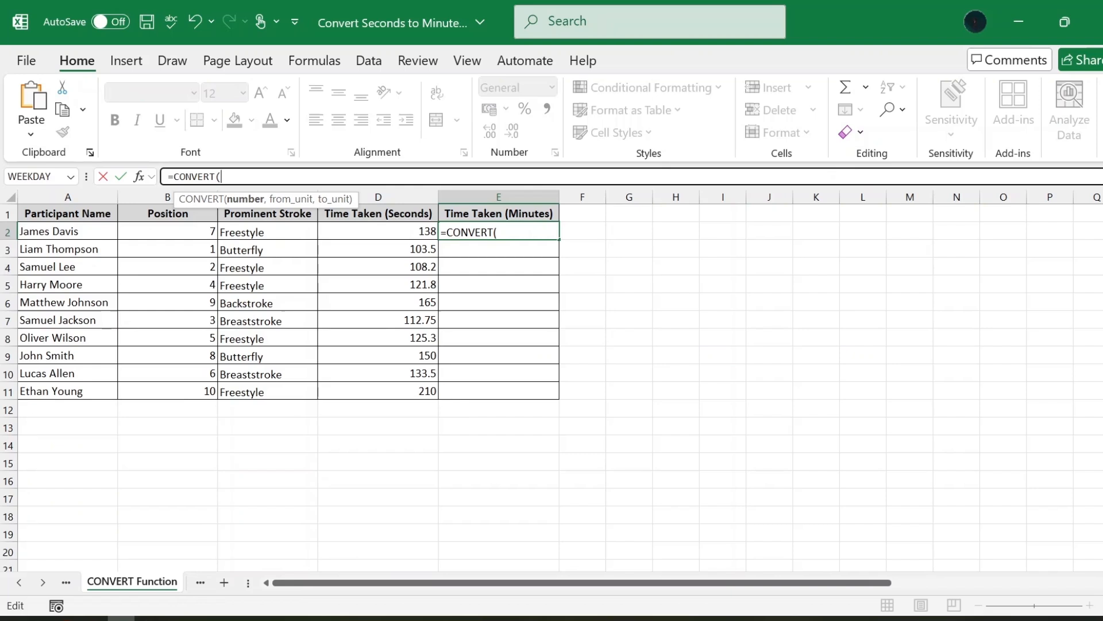
left_click(390, 233)
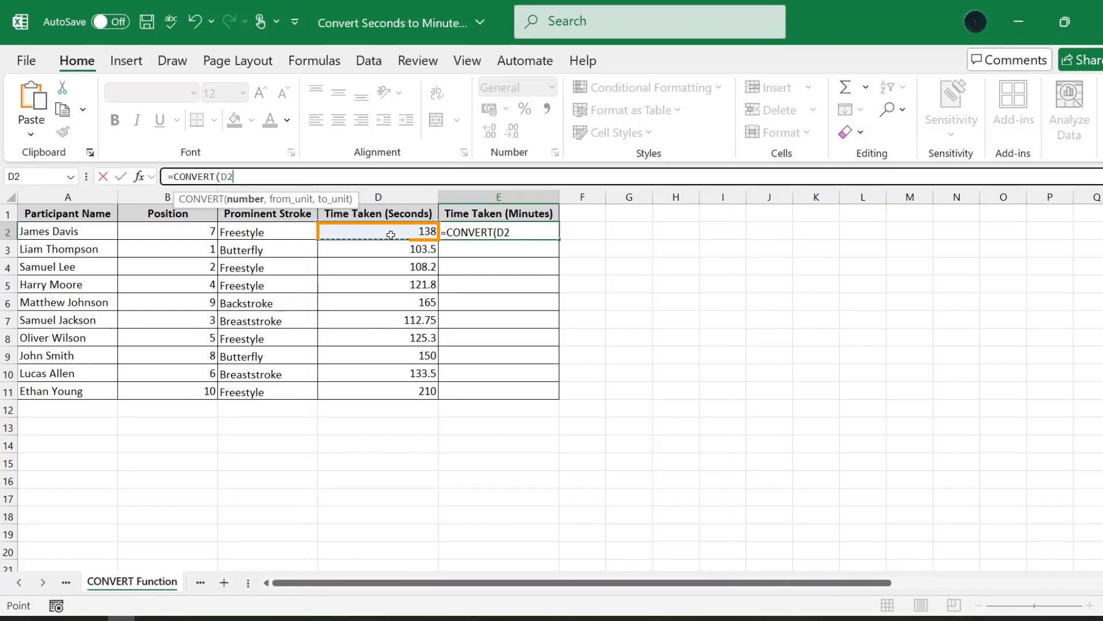
type(",")
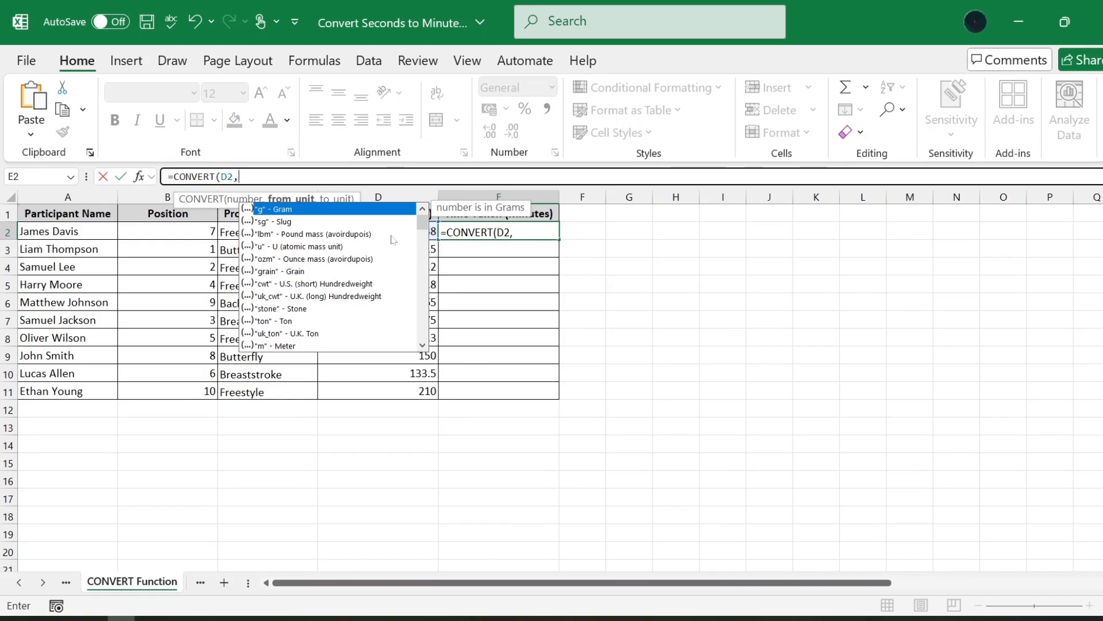
type("\"sec")
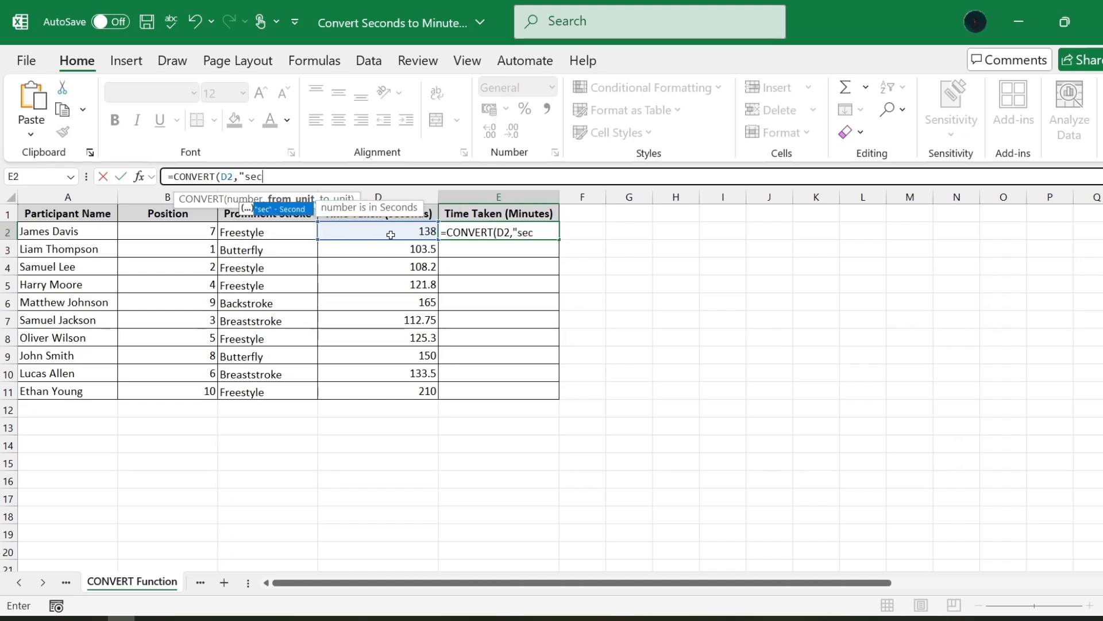
type("\",")
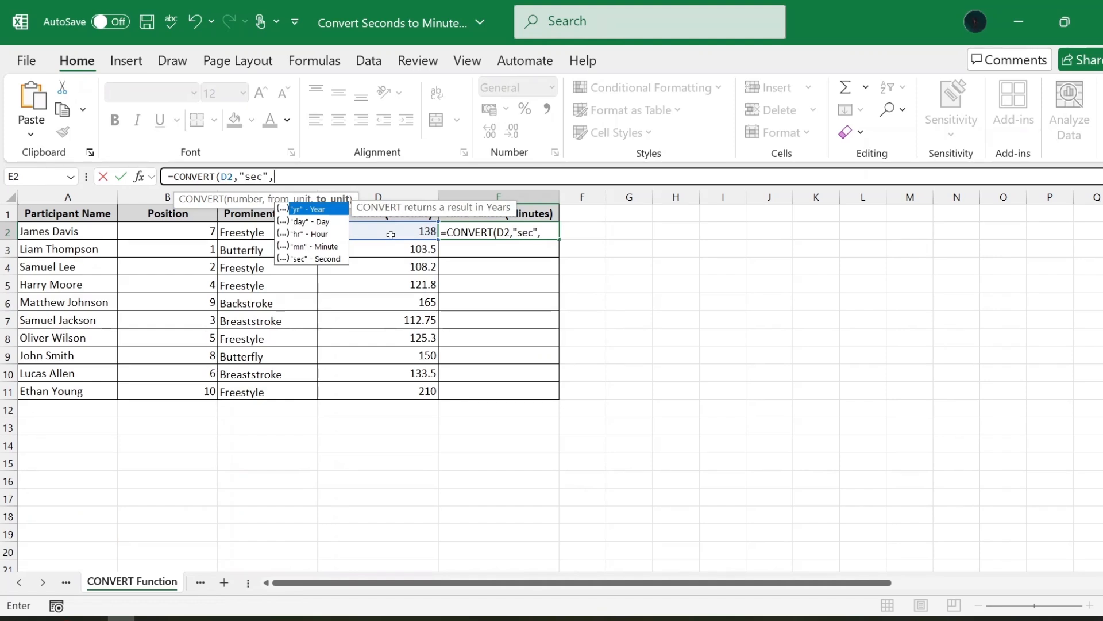
type("\"mn\"")
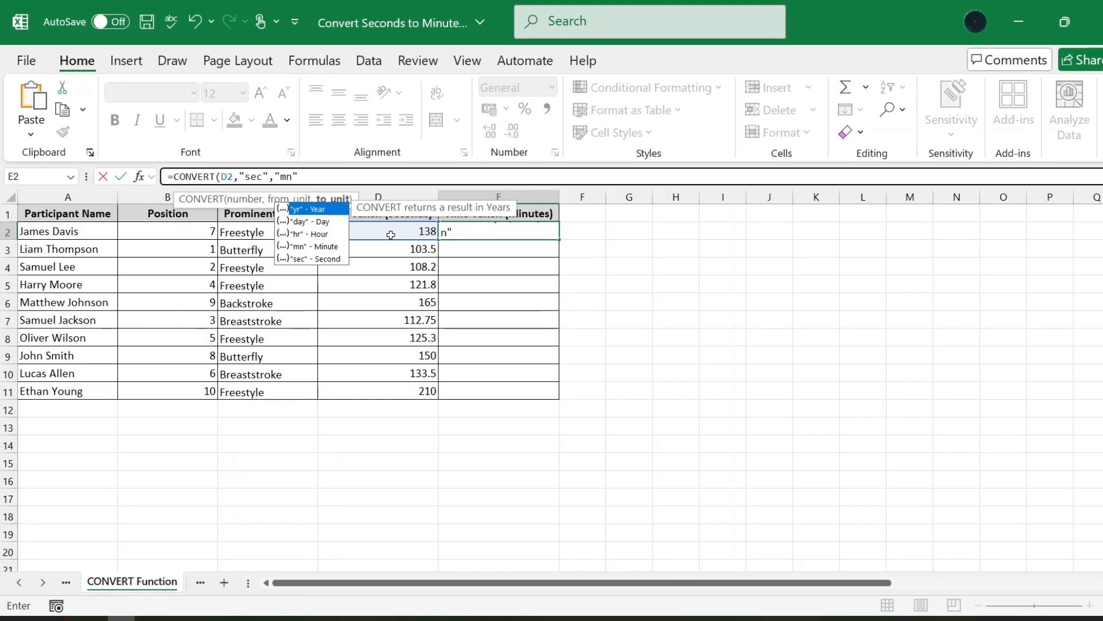
type(")")
key("Return")
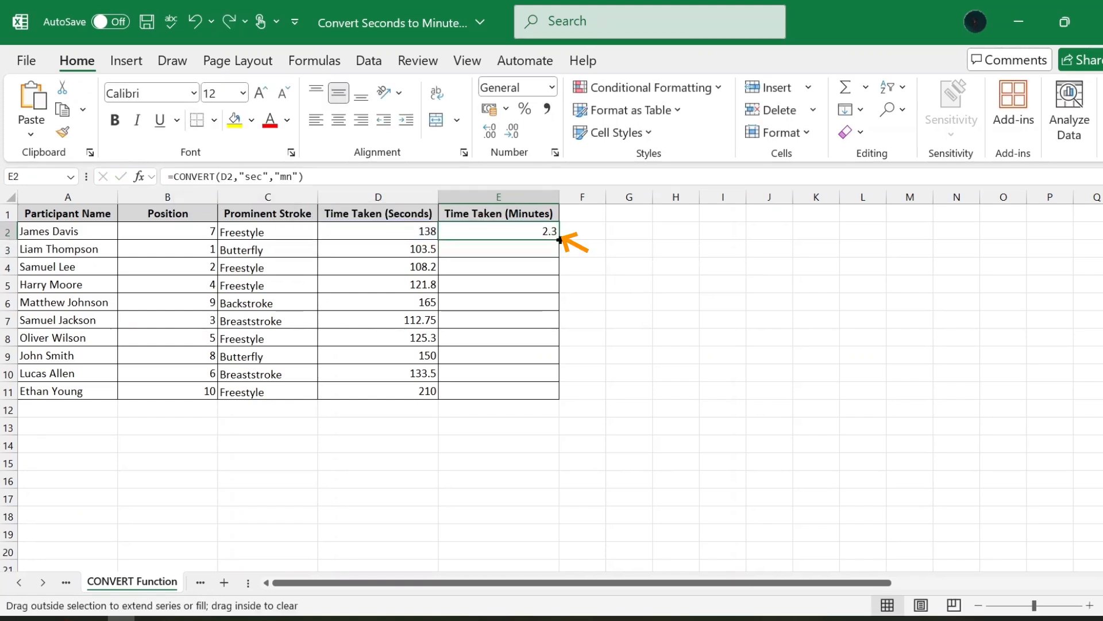
double_click(559, 238)
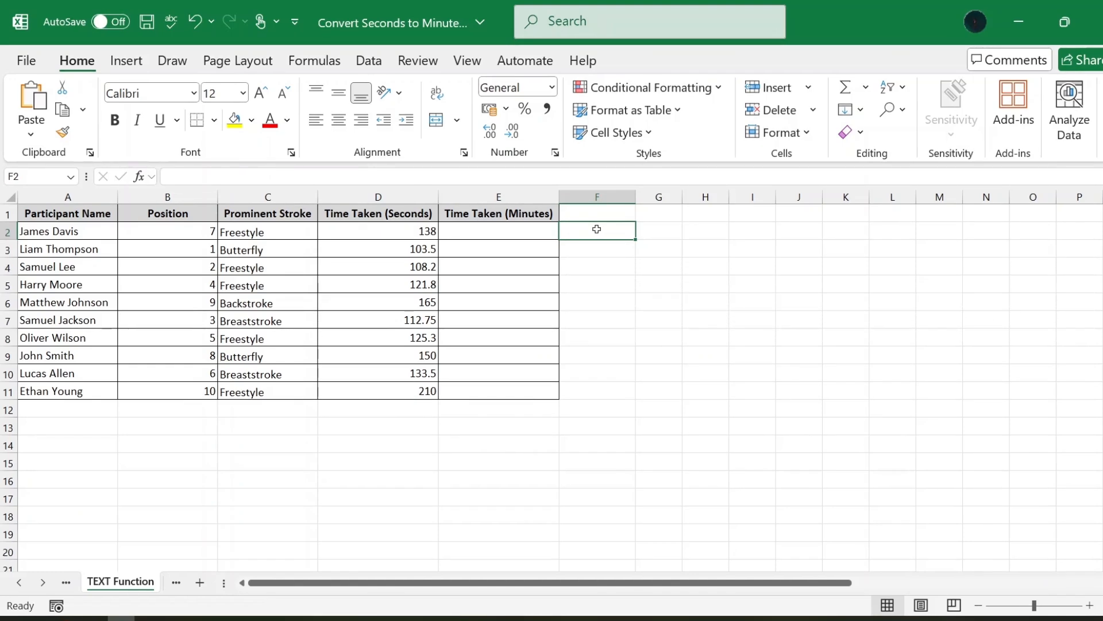
On the TEXT Function sheet, enter =TEXT(D2/86400,"mm:ss") in E2 and fill it down through E11
left_click(505, 230)
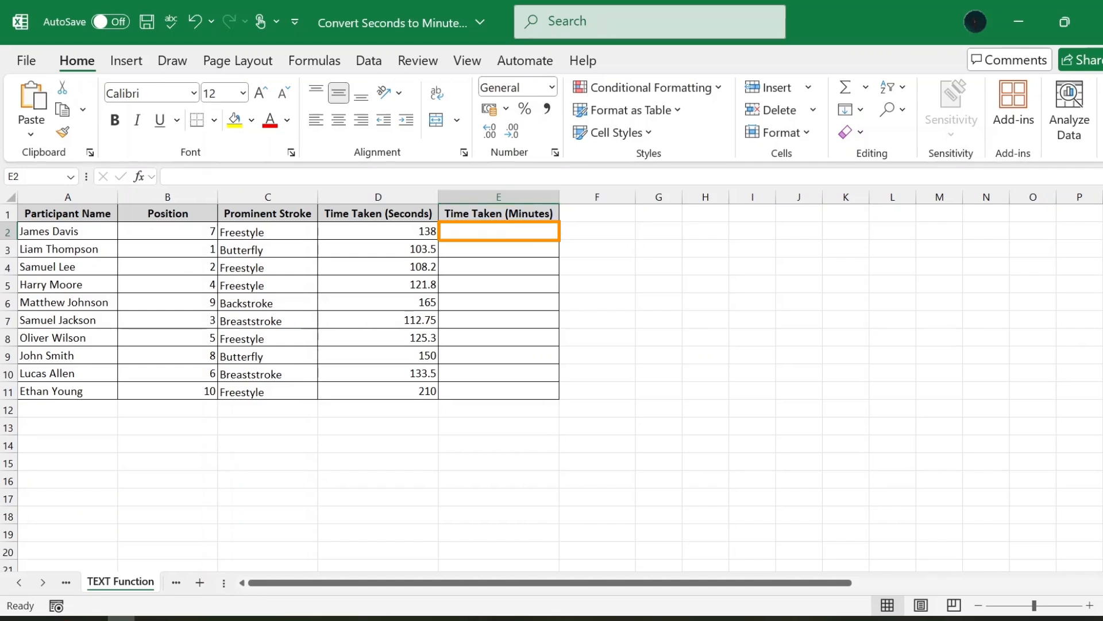
type("=TEXT(")
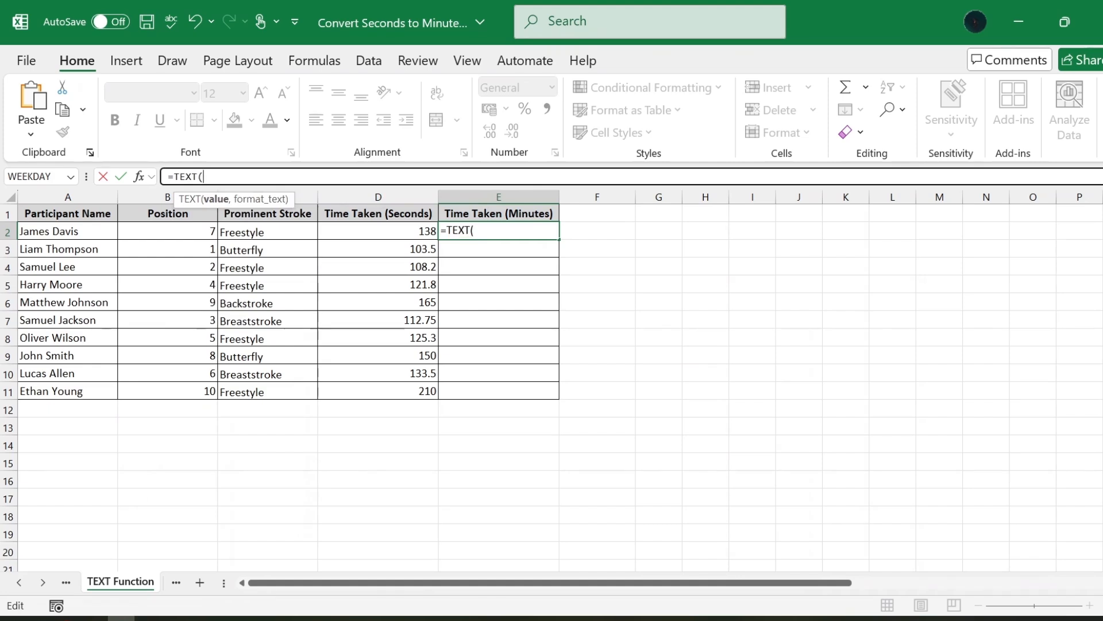
left_click(408, 233)
type("/")
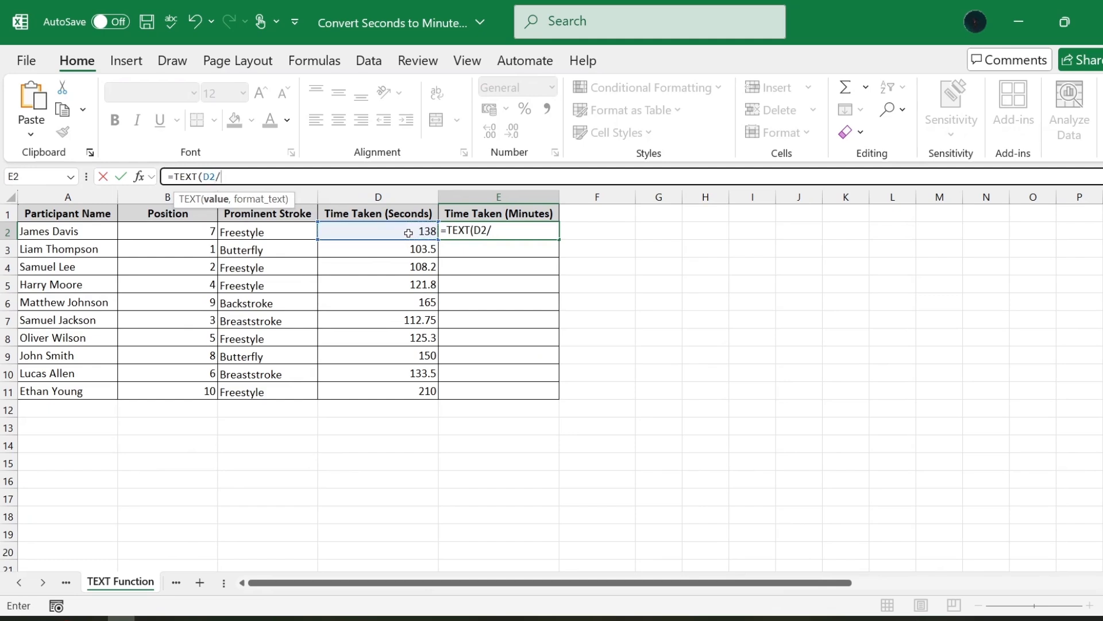
type("86400")
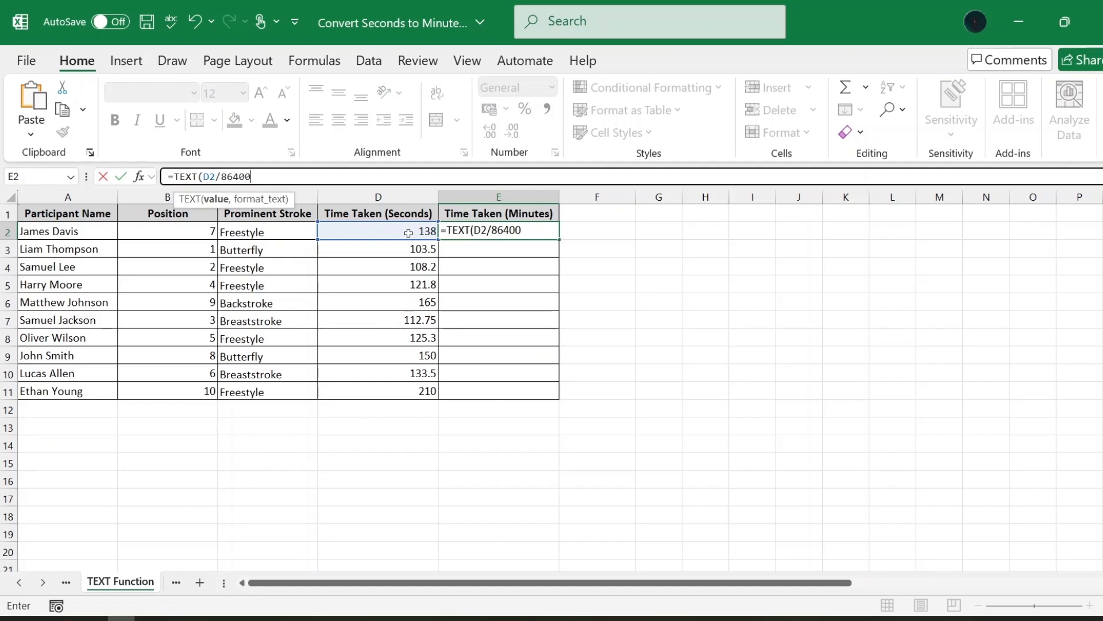
type(",")
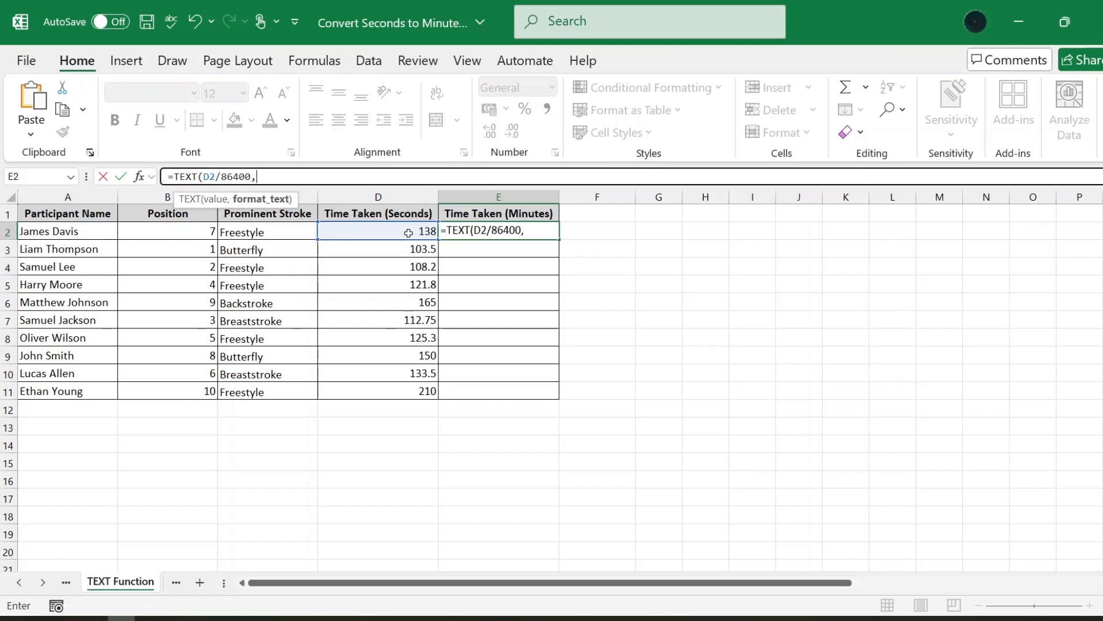
type("\"mm:ss\"")
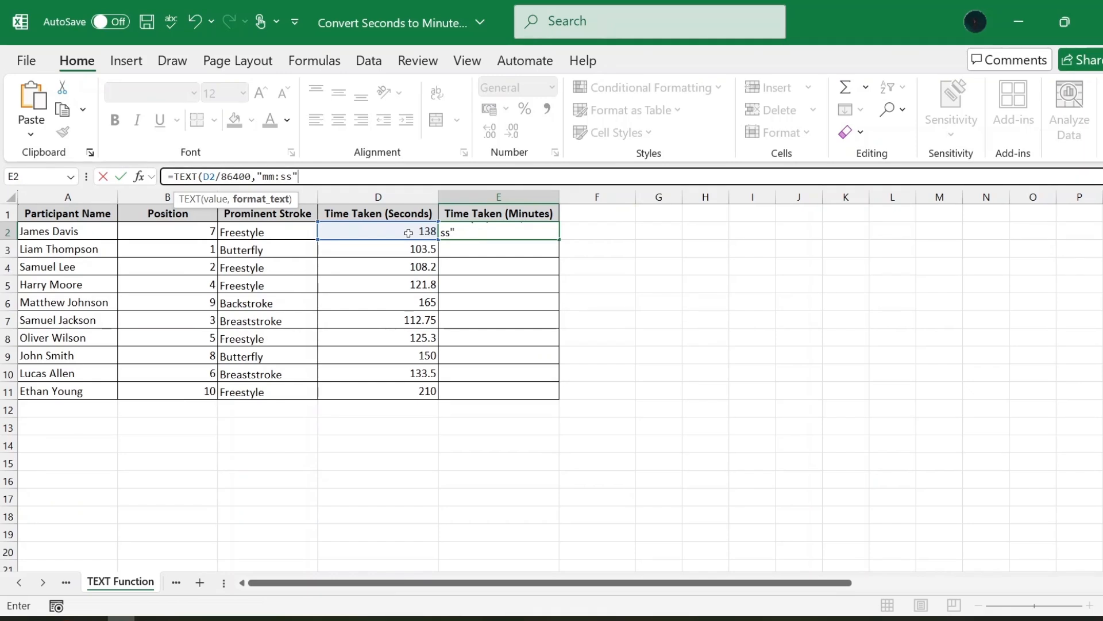
type(")")
key("Return")
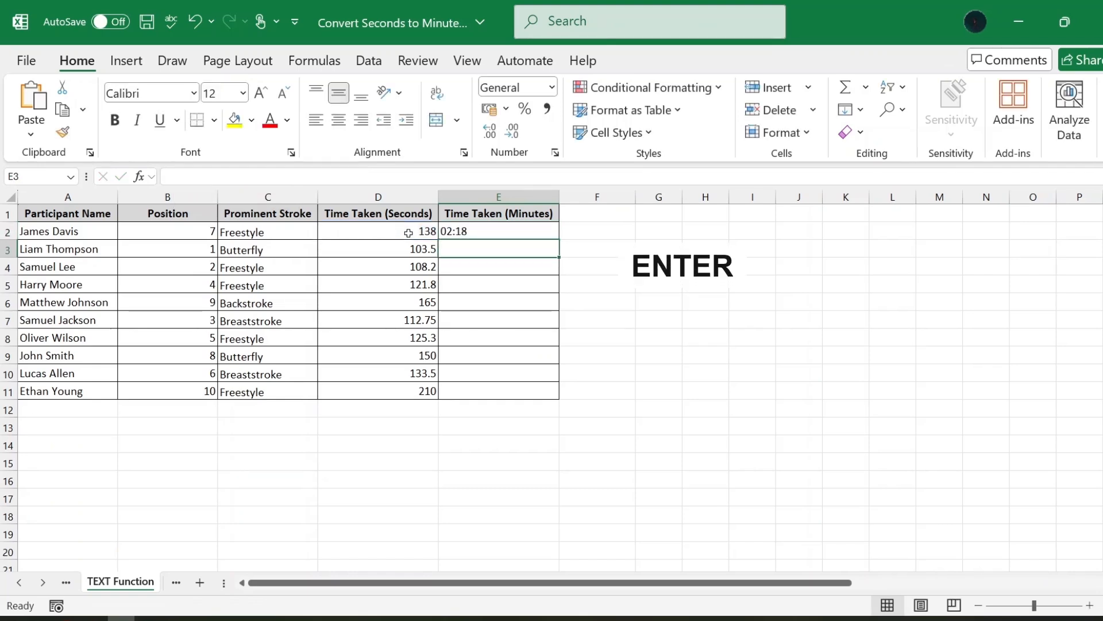
left_click(508, 231)
left_click_drag(558, 236, 567, 403)
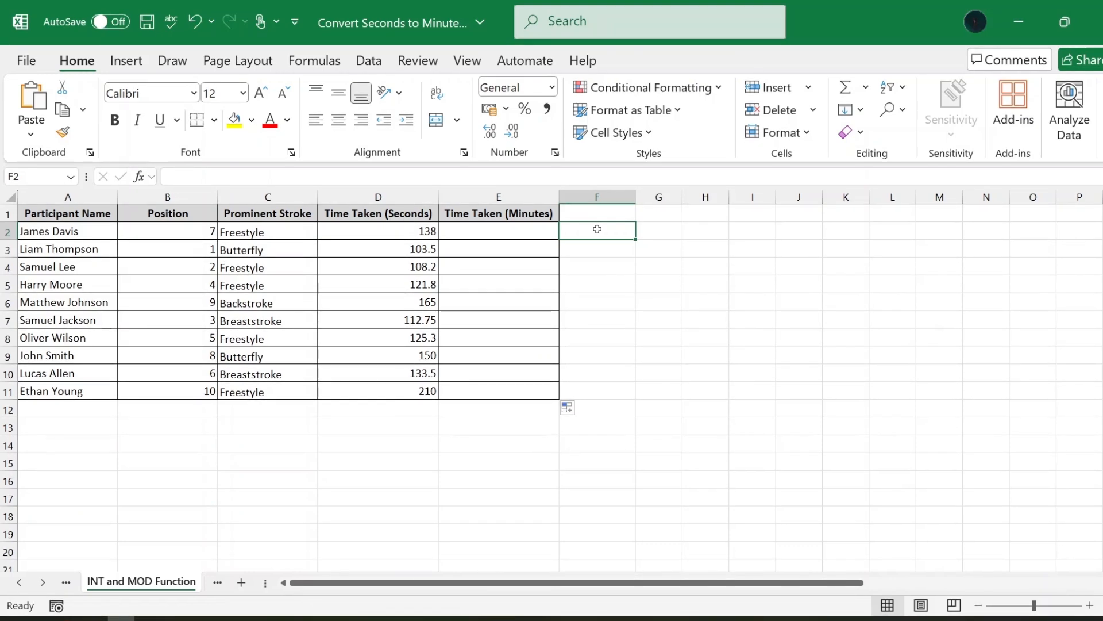
On the INT and MOD Function sheet, enter =INT(D2/60)&":"&MOD(D2,60) in cell E2
left_click(499, 229)
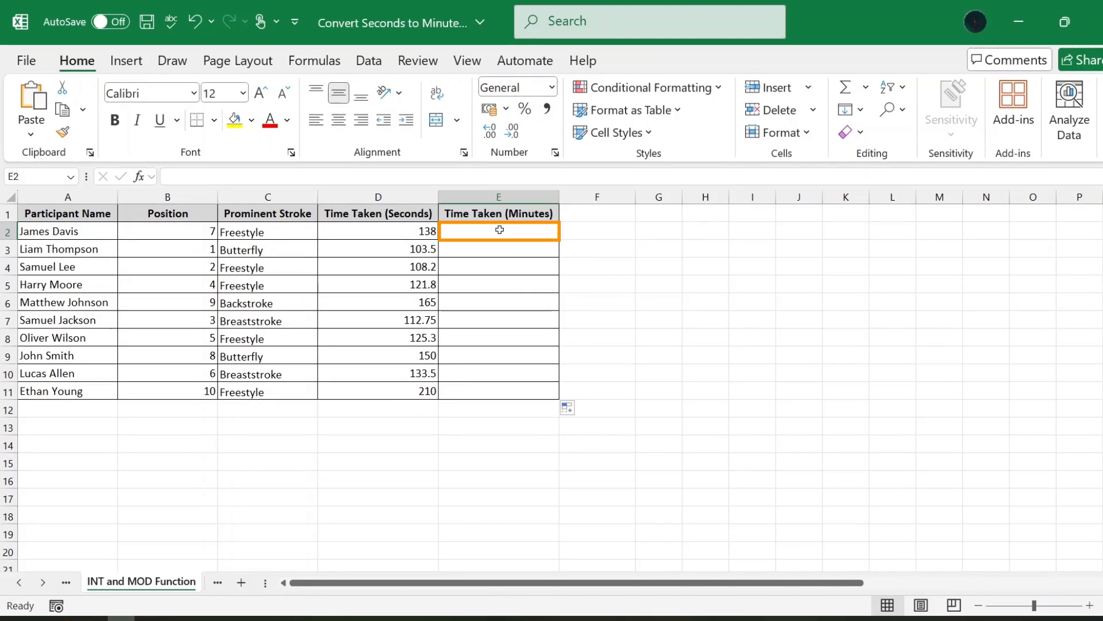
type("=INT(D2/60)&\":\"&MOD(D2,60)")
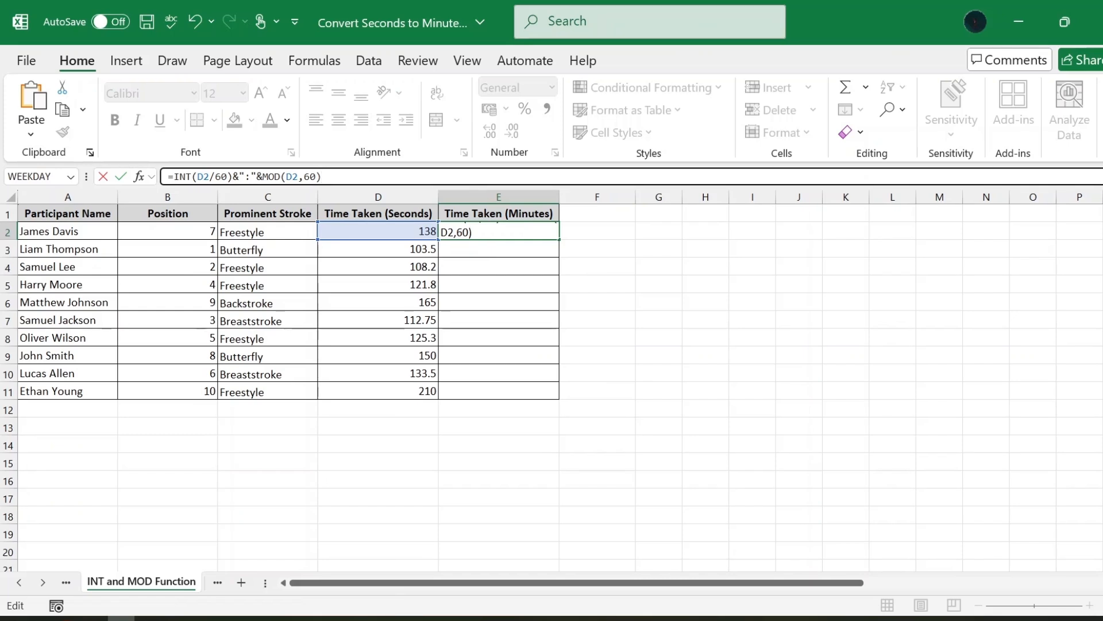
key("Return")
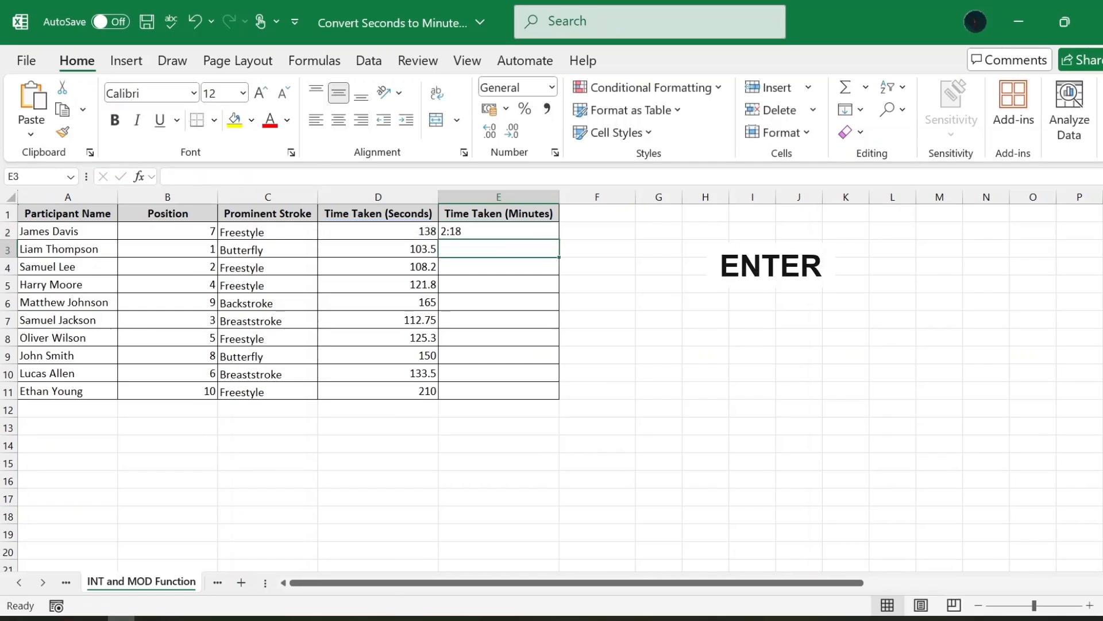
Replace the formula in E2 with =INT(D2/60)&" Minutes "&MOD(D2,60)&" Seconds" and fill it down the Time Taken (Minutes) column
left_click(485, 229)
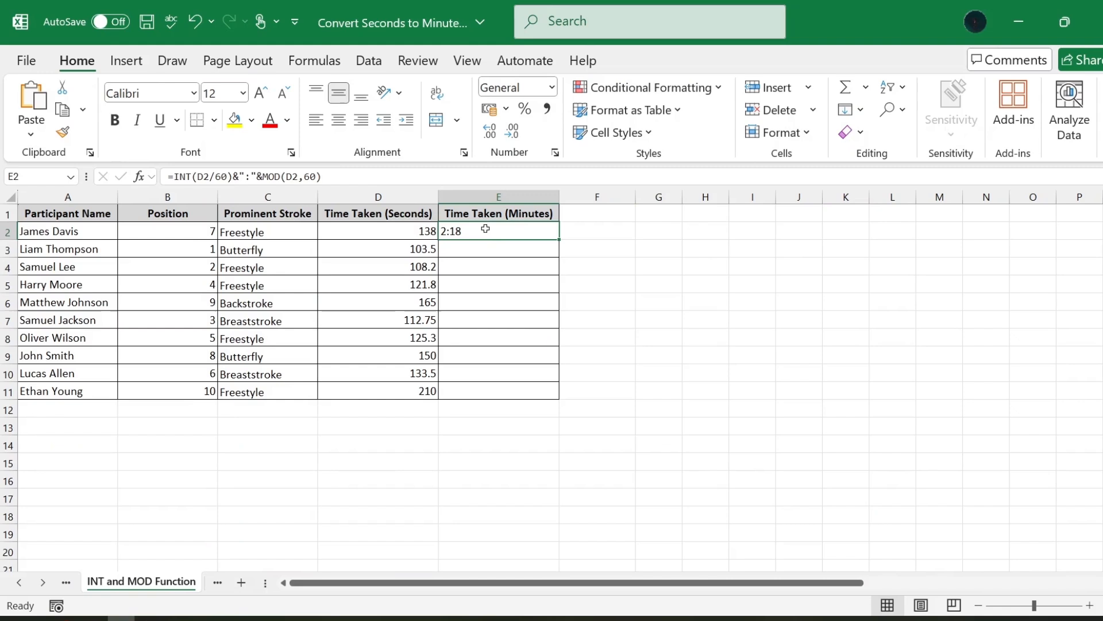
left_click(334, 177)
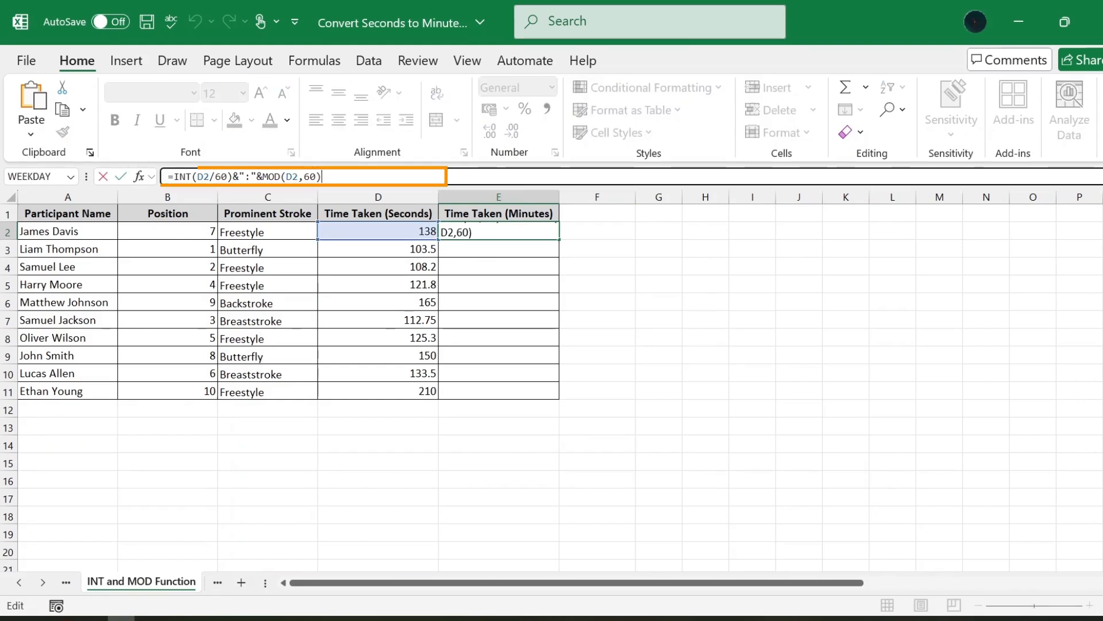
key("ctrl+a")
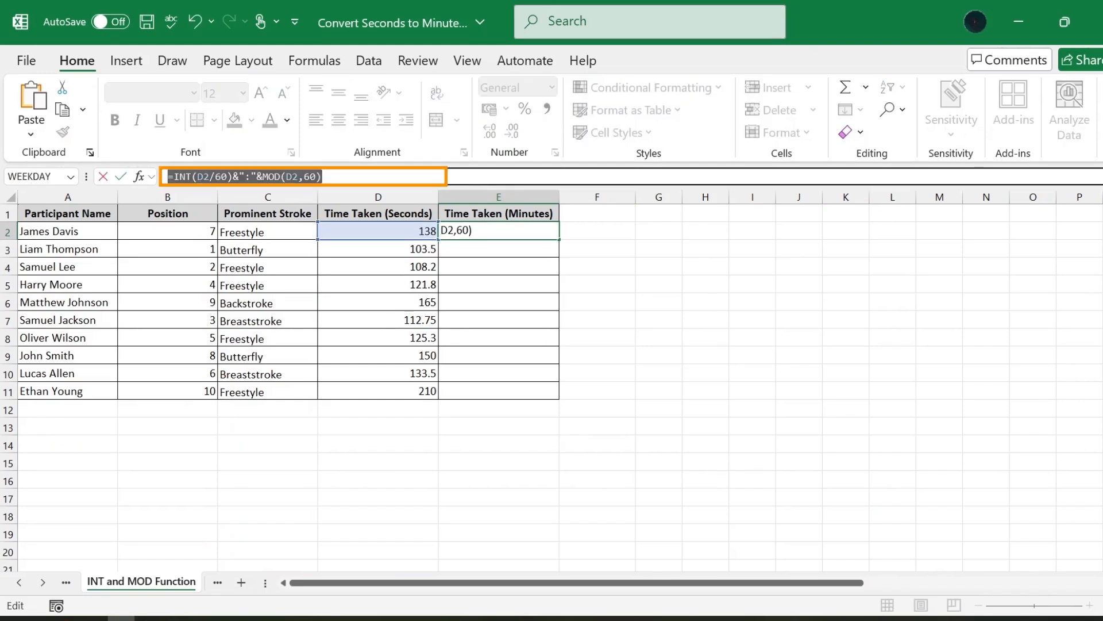
key("ctrl+v")
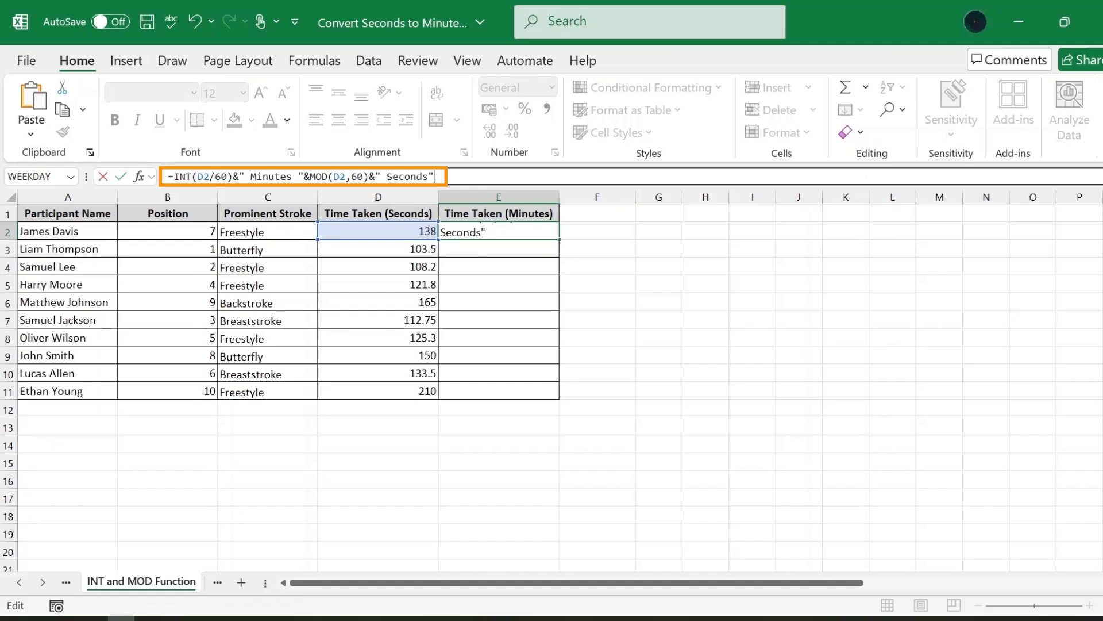
key("Return")
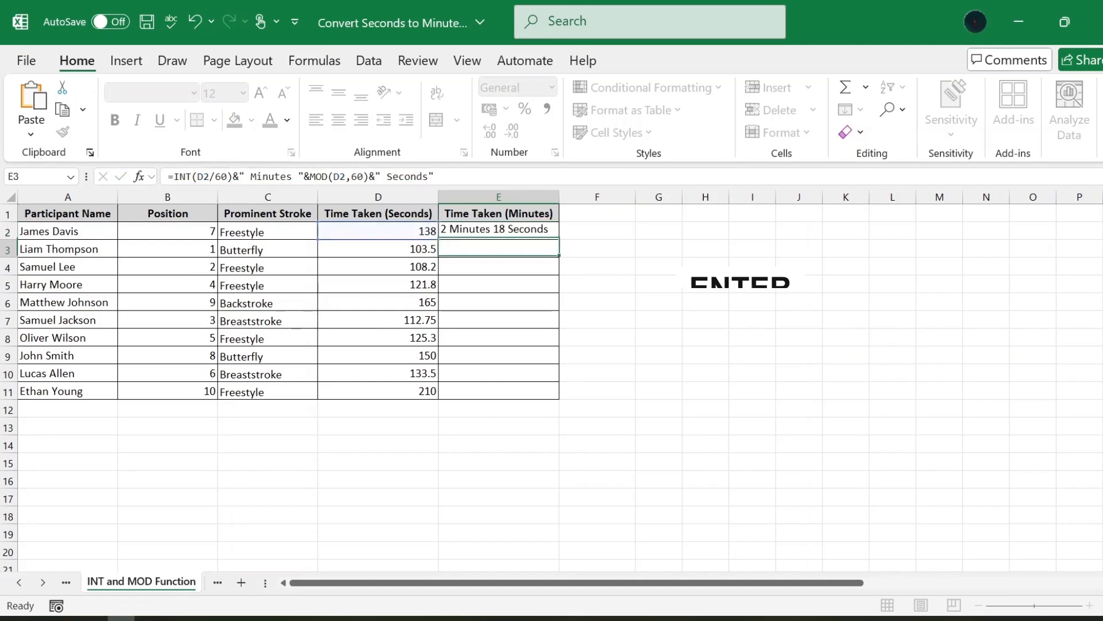
left_click(534, 231)
double_click(558, 239)
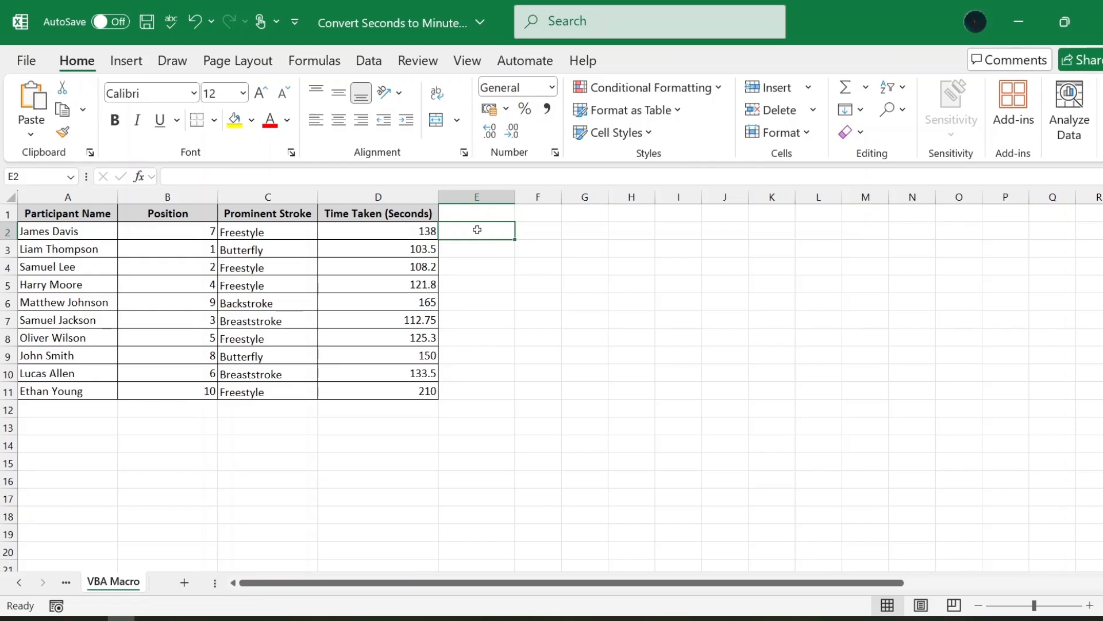
Customize the ribbon to enable the Developer main tab
right_click(489, 67)
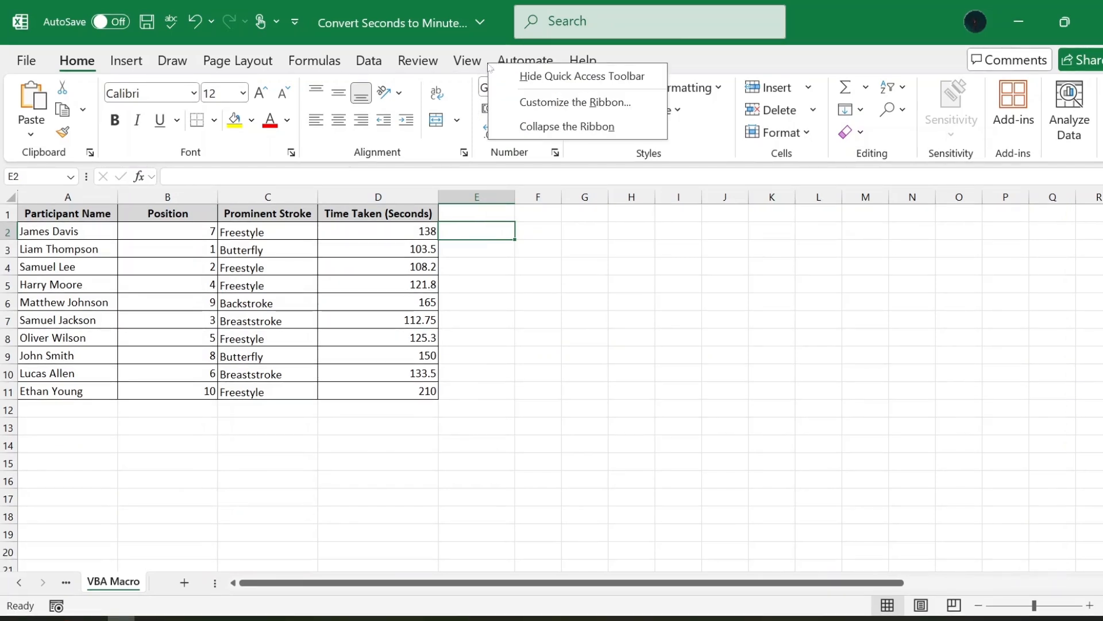
left_click(568, 103)
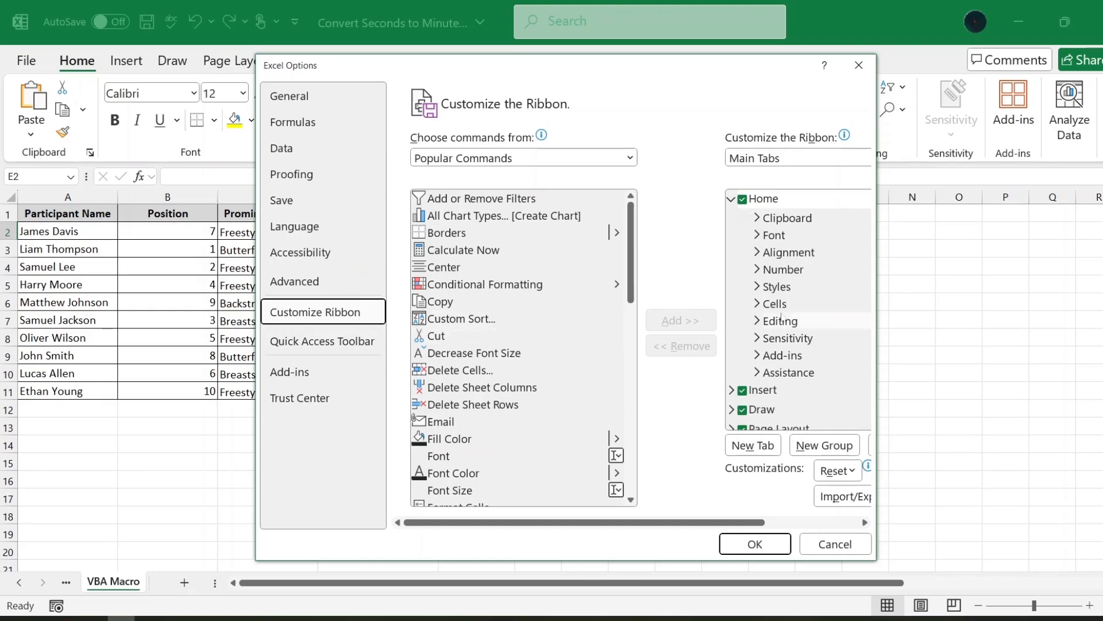
scroll(782, 316, "down", 3)
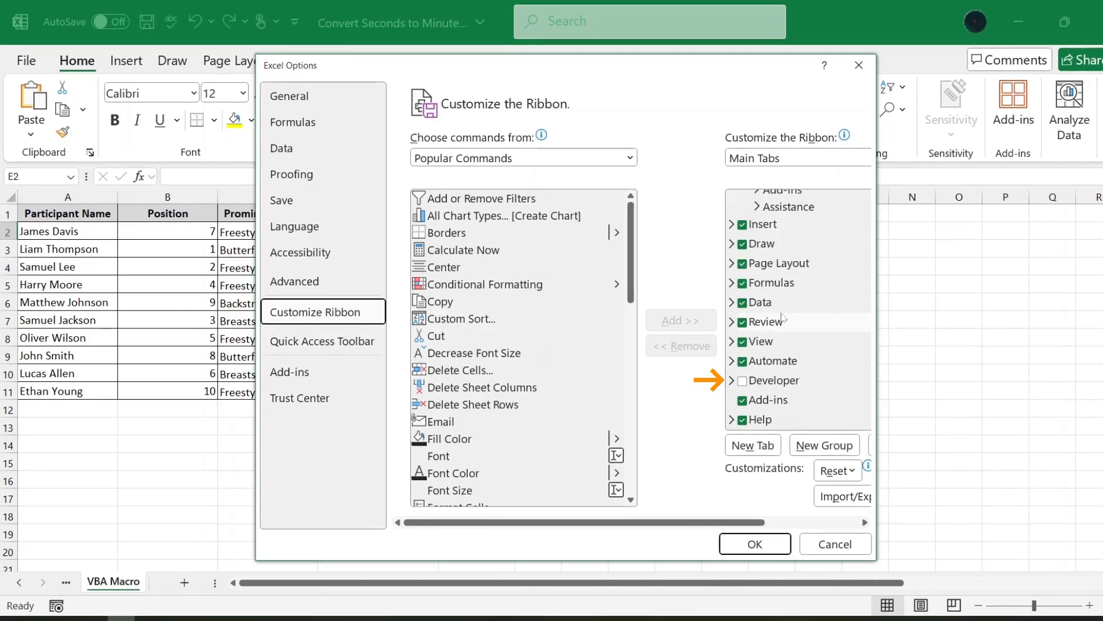
left_click(742, 381)
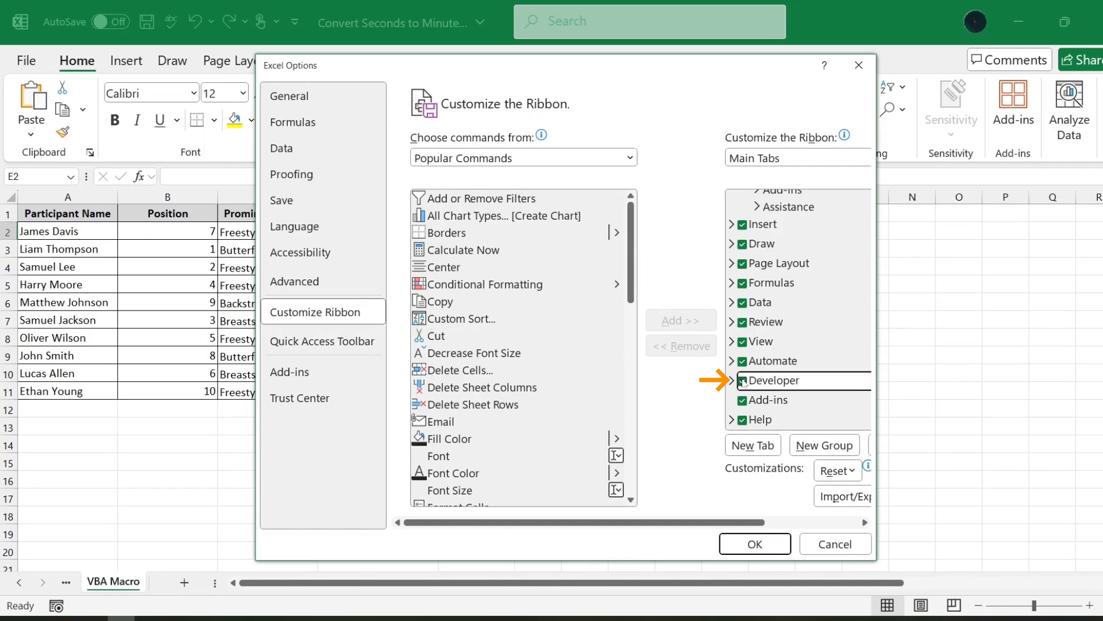
left_click(746, 544)
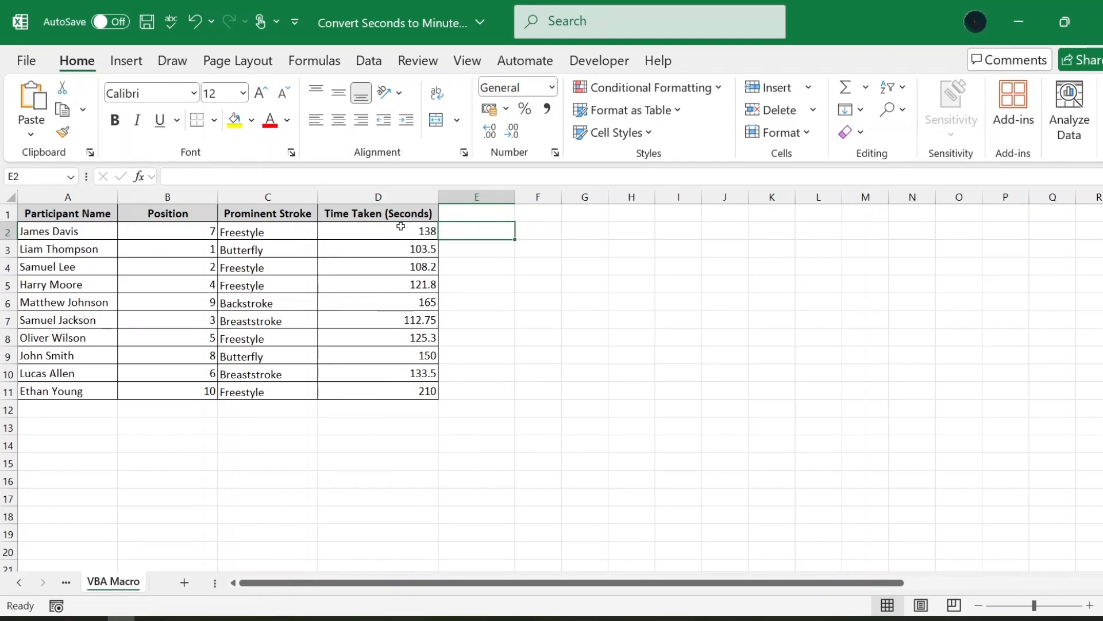
Select the times in D2:D11 on the VBA Macro sheet, then open the Visual Basic editor and insert a new module
left_click_drag(398, 227, 387, 388)
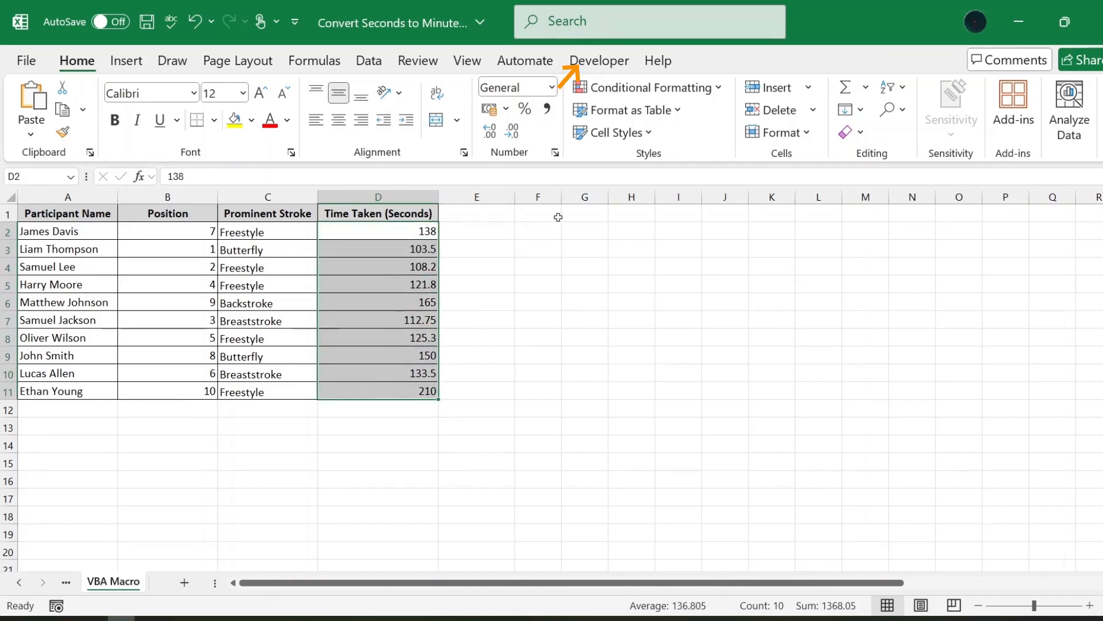
left_click(599, 61)
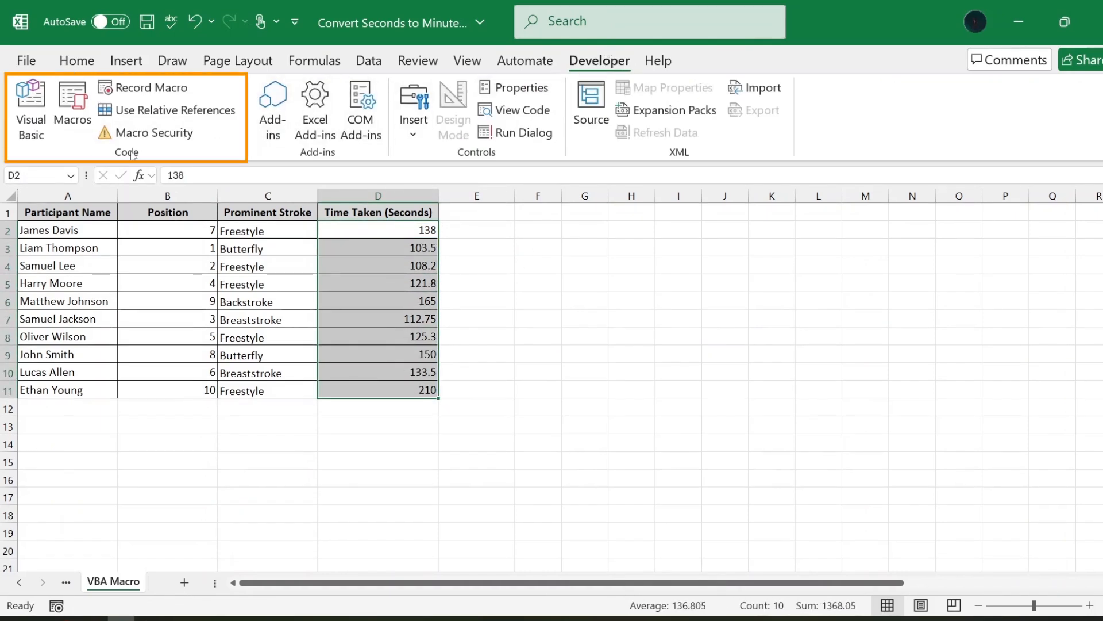
left_click(34, 130)
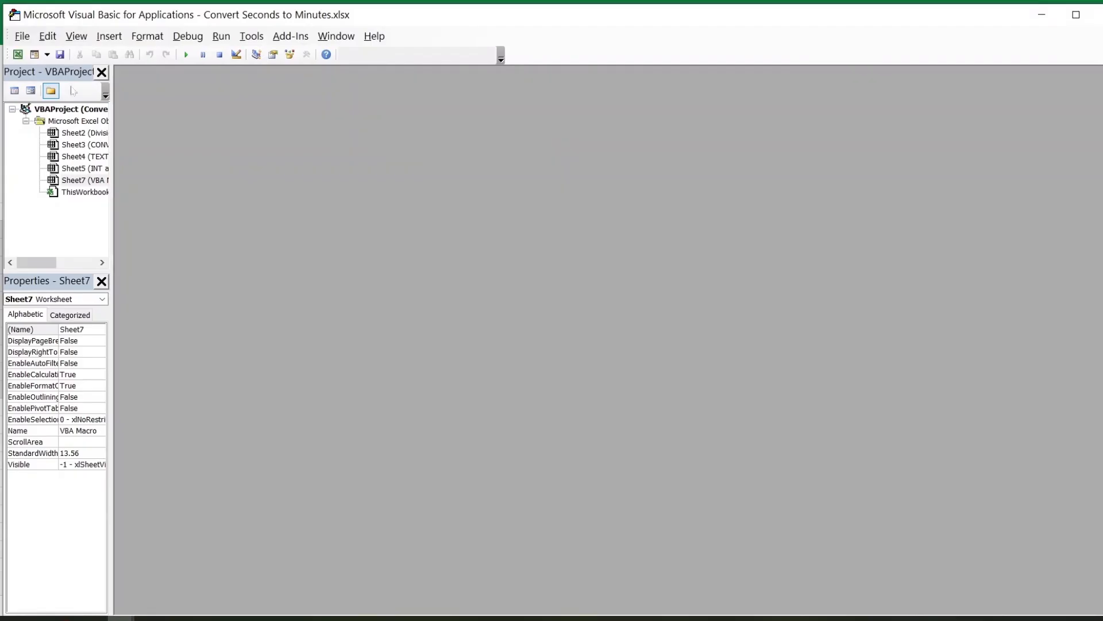
left_click(107, 38)
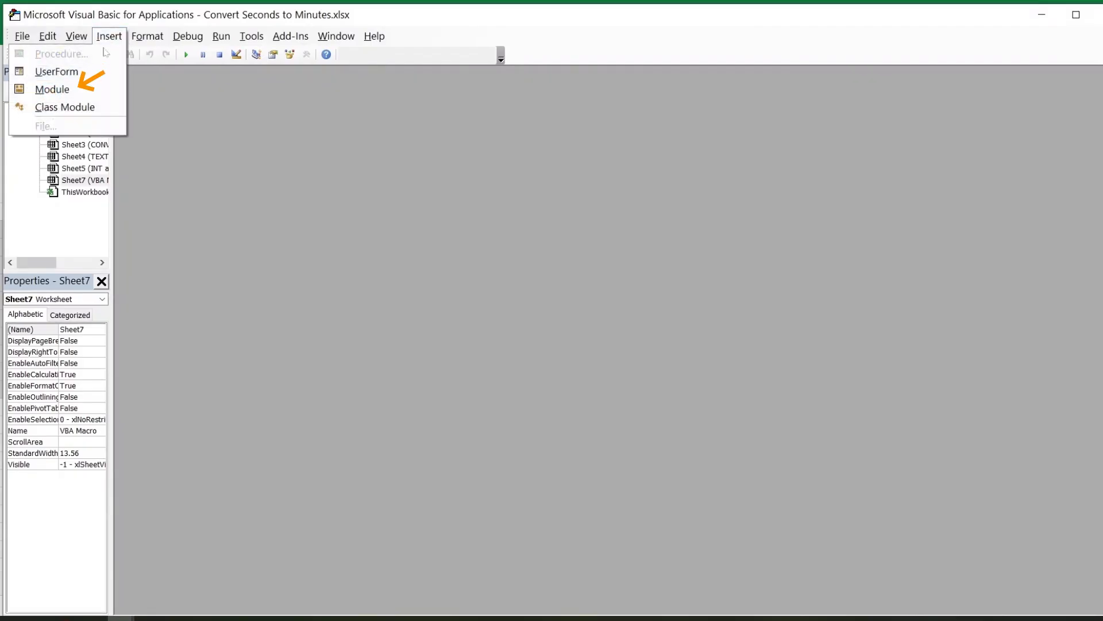
left_click(83, 90)
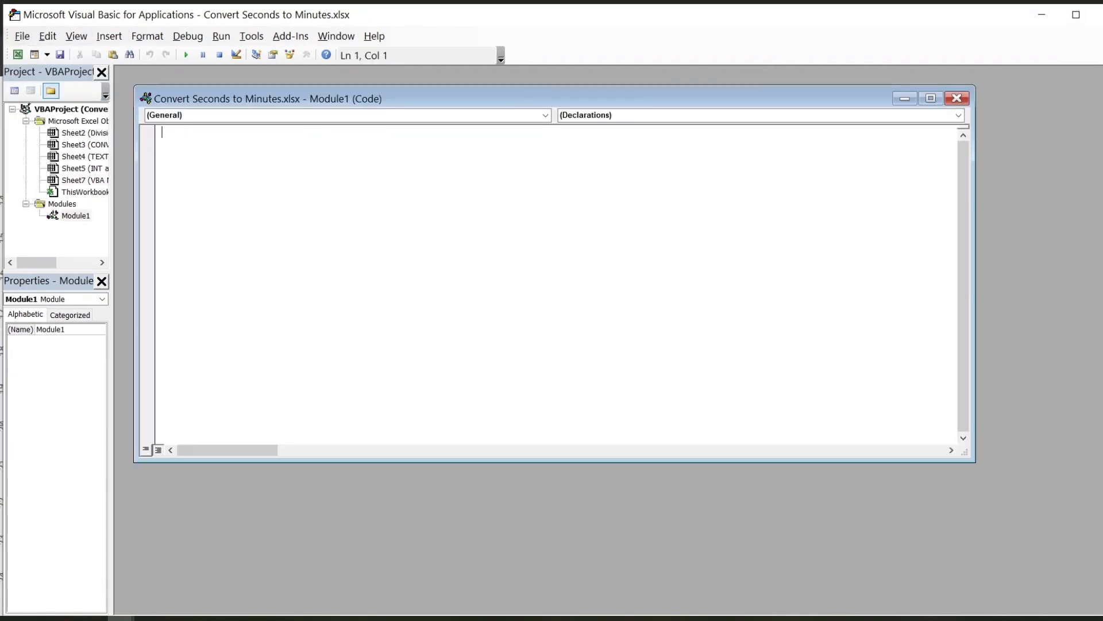
Paste the ConvertSeconds_FormatChooser macro, which offers fractional minutes, mm:ss or text format for the selected cells, into the new module
key("ctrl+v")
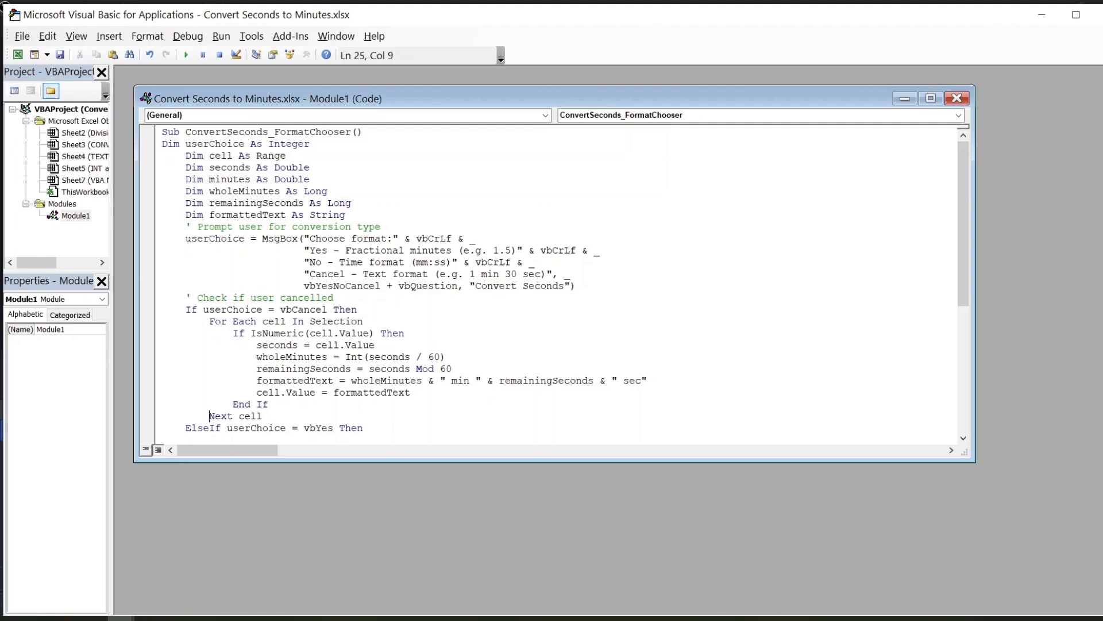
scroll(552, 282, "down", 3)
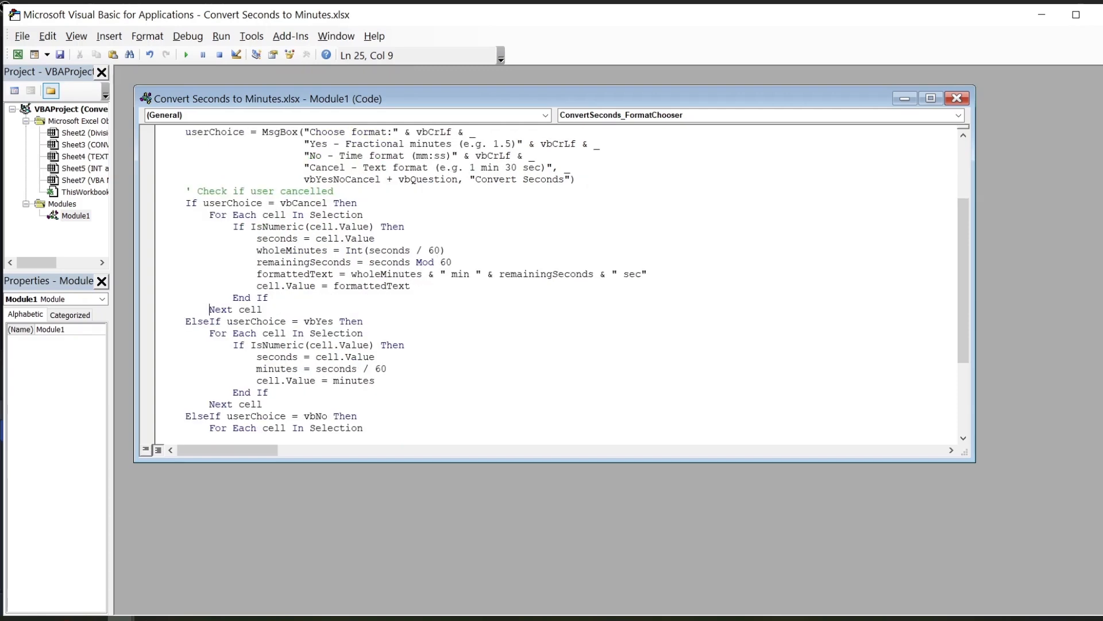
scroll(551, 282, "down", 1)
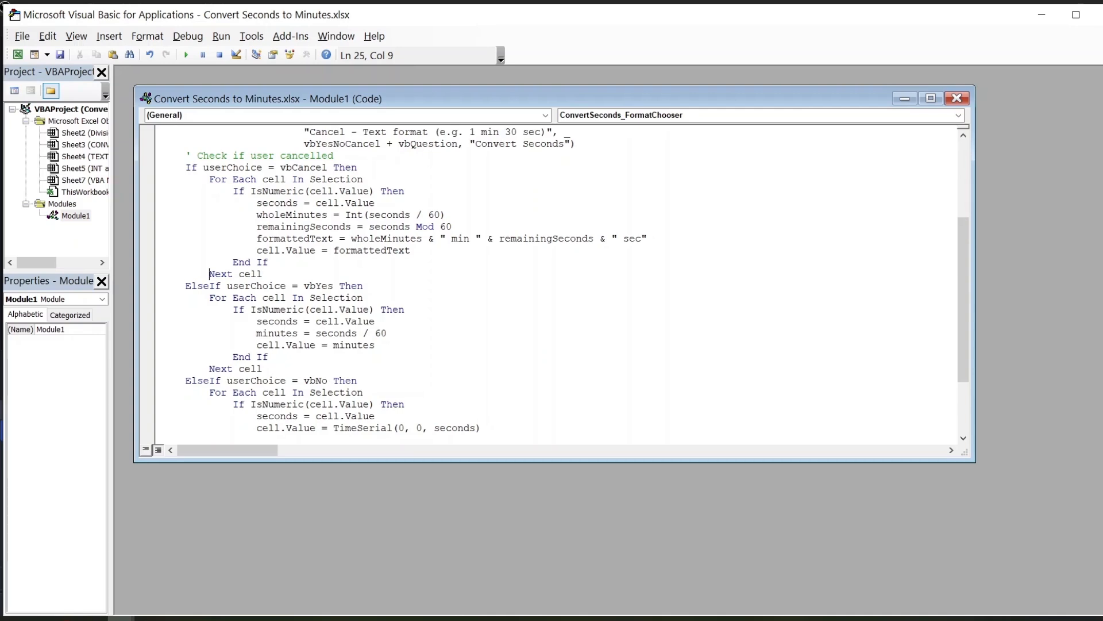
scroll(552, 282, "down", 2)
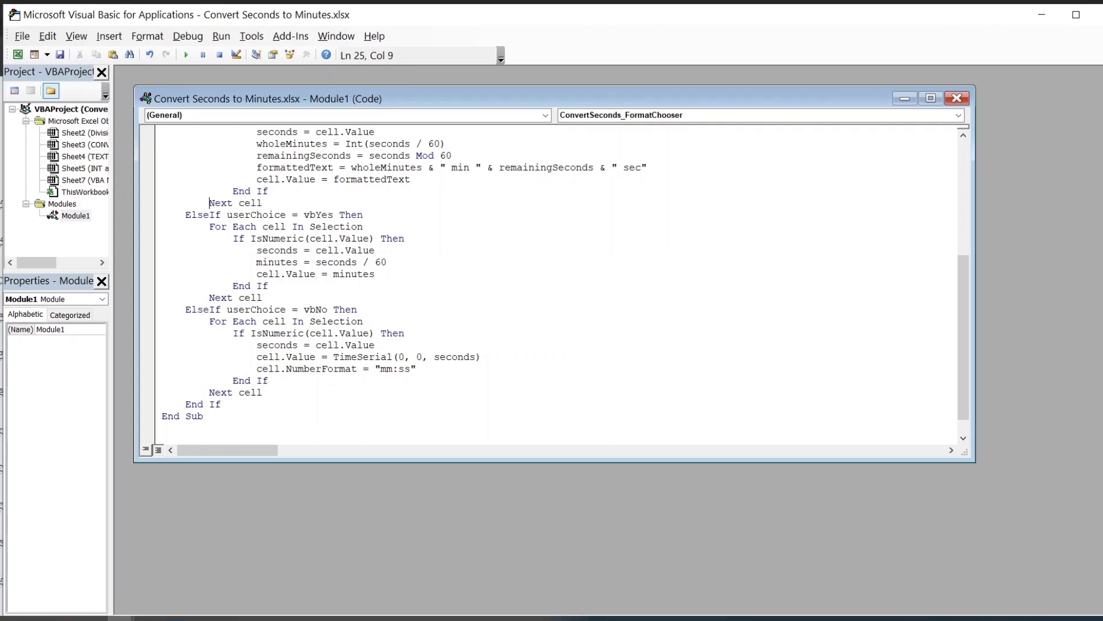
Run the ConvertSeconds_FormatChooser macro on D2:D11 with the No option for time format (mm:ss), and return to the worksheet
left_click(224, 42)
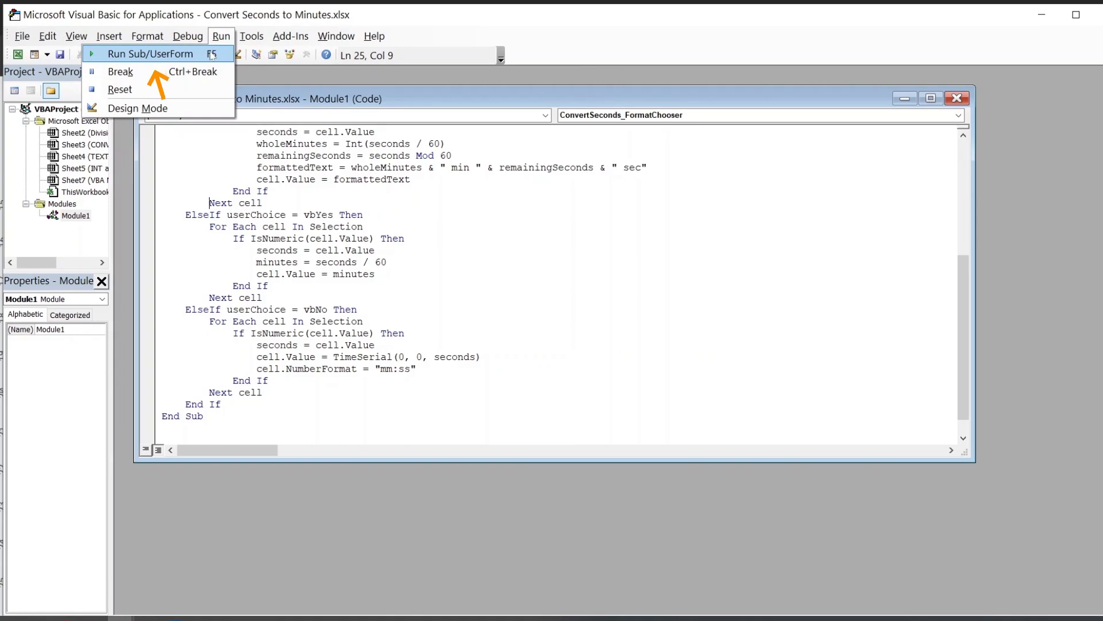
left_click(211, 54)
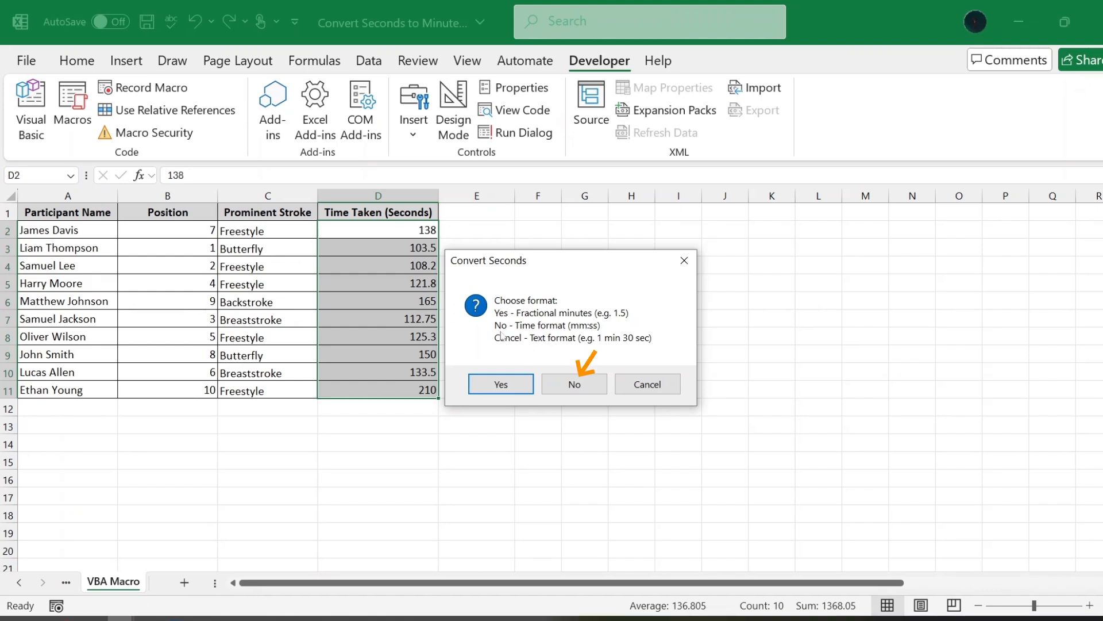
left_click(572, 383)
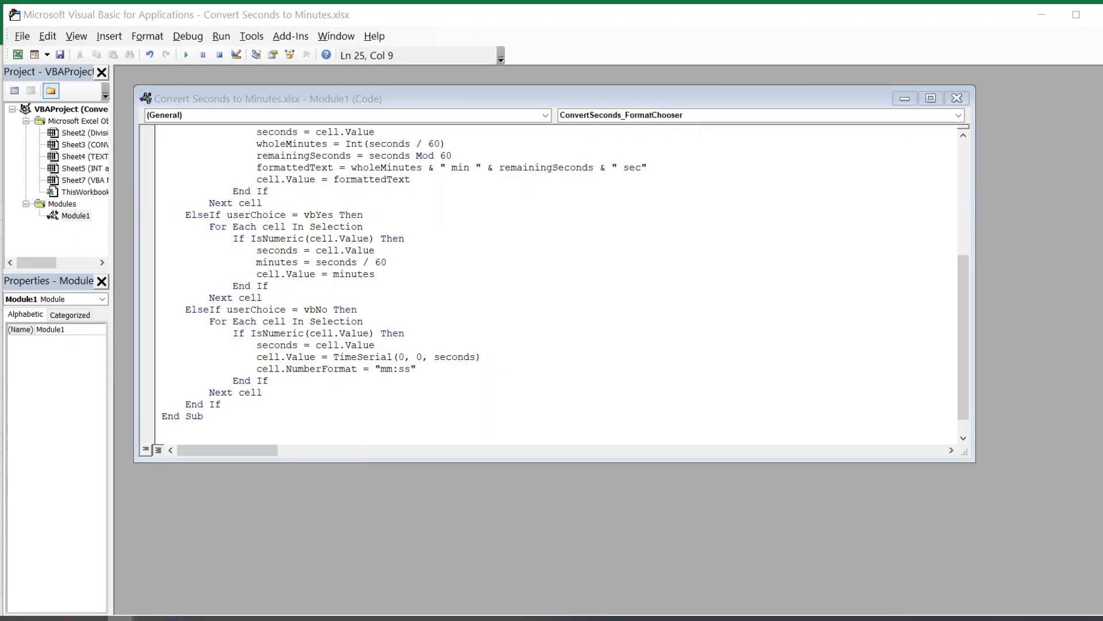
left_click(120, 618)
left_click(114, 594)
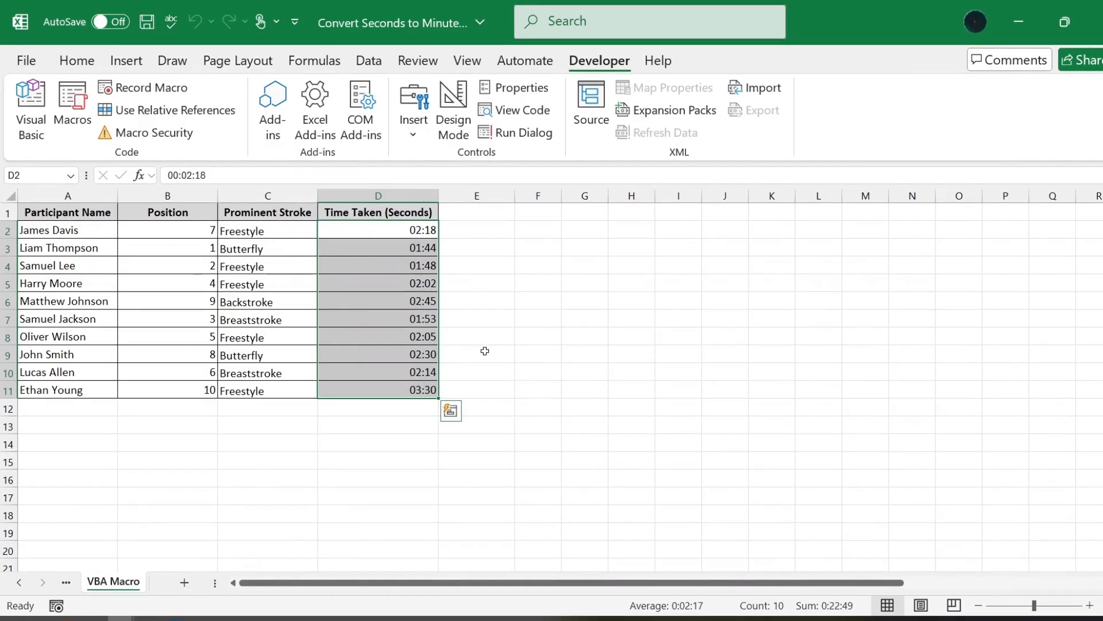
Save the workbook Convert Seconds to Minutes as an Excel Macro-Enabled Workbook (*.xlsm) in the workbooks folder
left_click(26, 61)
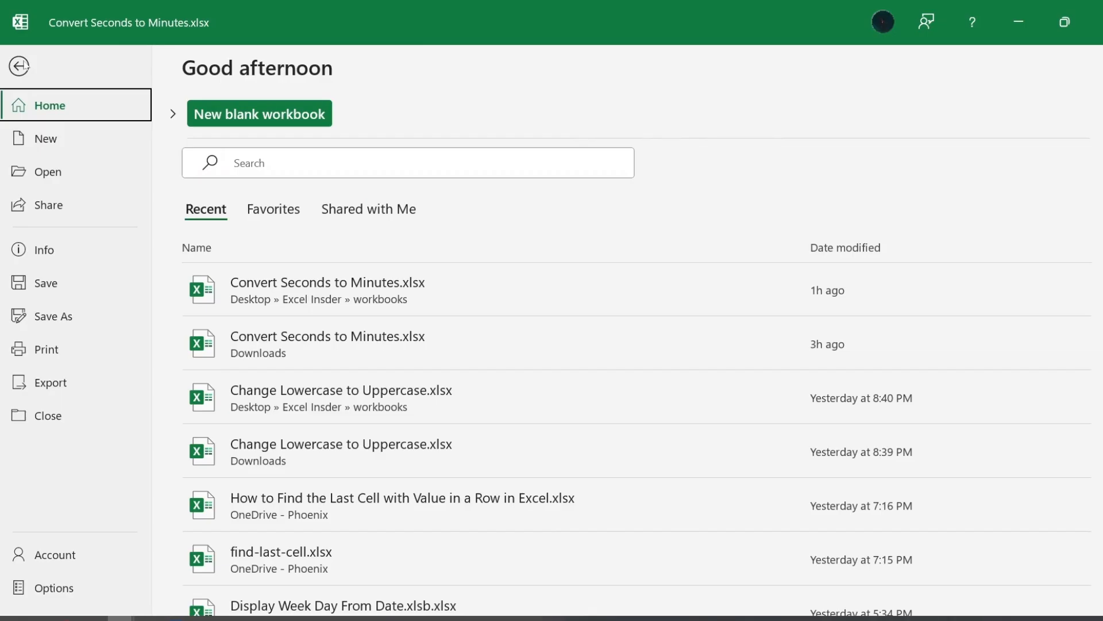
left_click(47, 318)
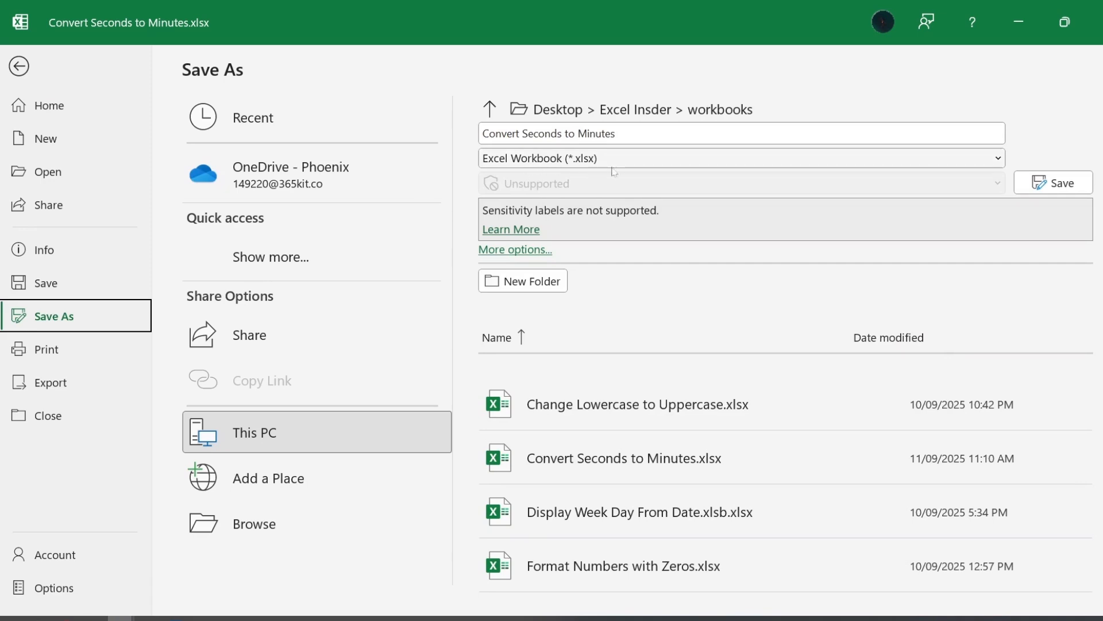
left_click(885, 160)
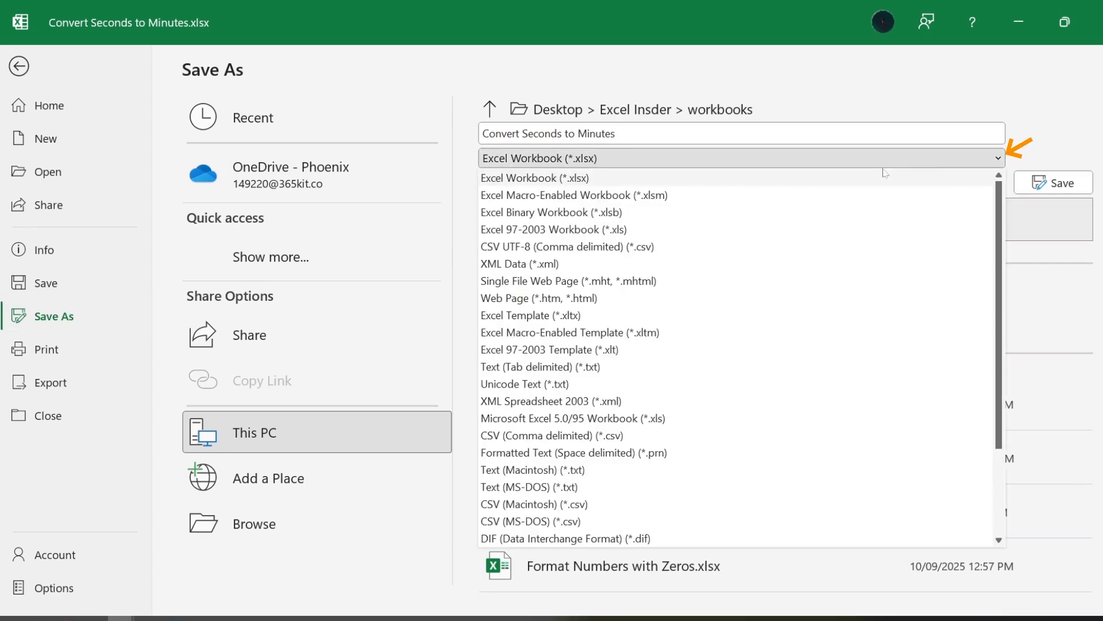
left_click(551, 197)
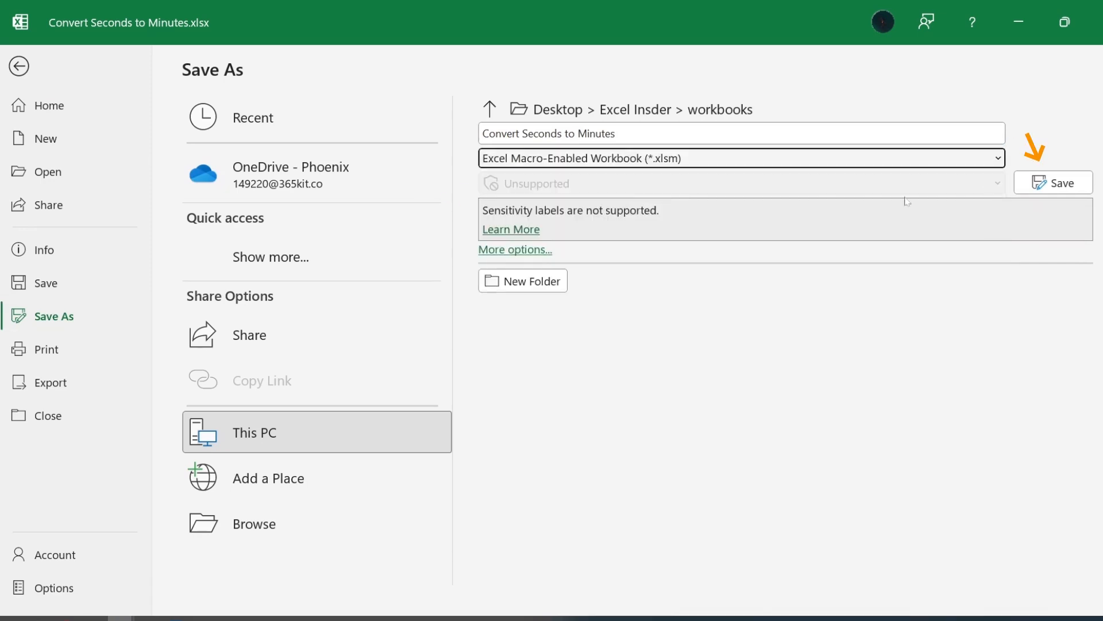
left_click(1059, 184)
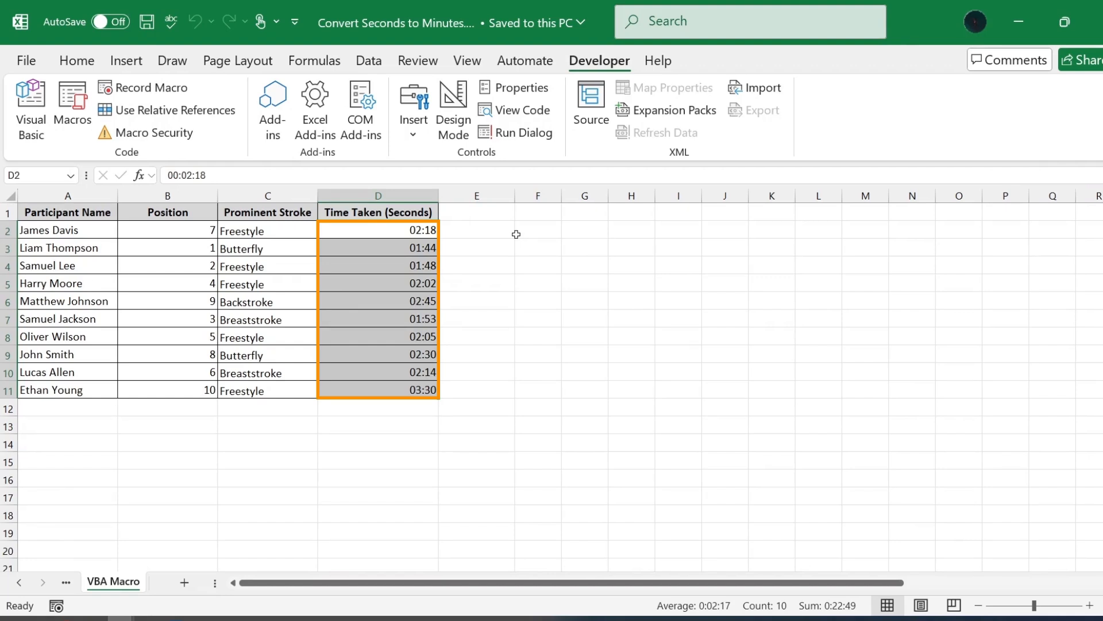